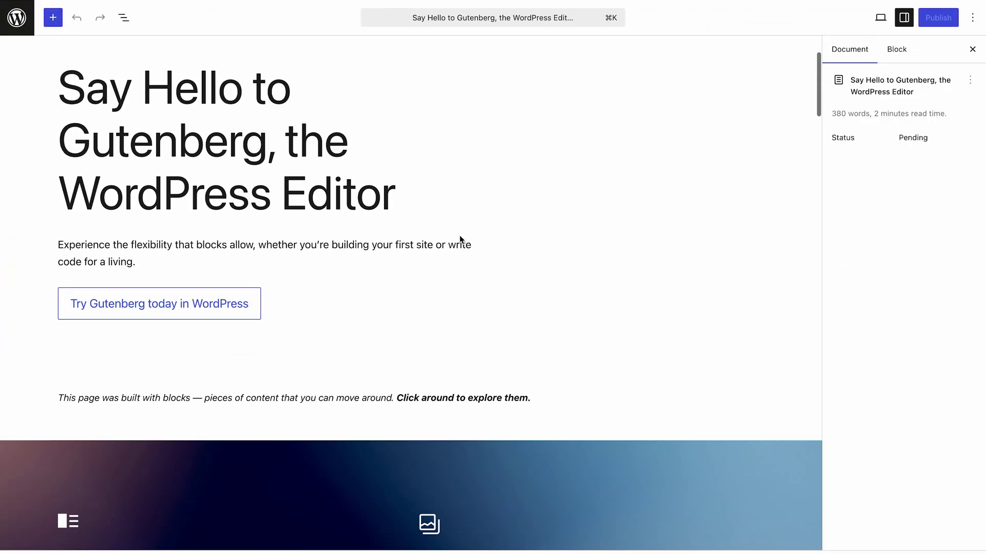
# Scroll down the Twenty Twenty-Five theme page to see its style variations and blog preview.
pyautogui.scroll(-5, 460, 235)
pyautogui.scroll(-7, 460, 235)
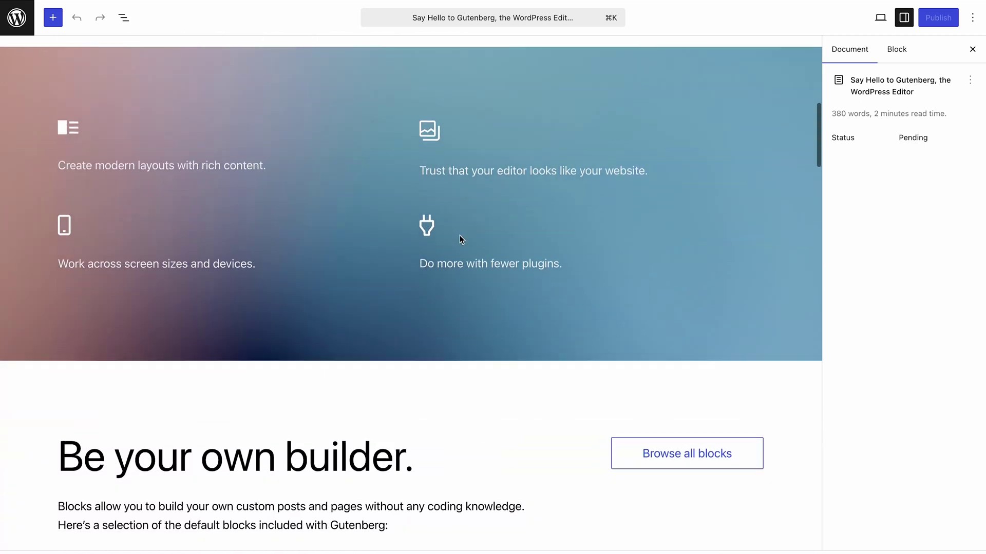
pyautogui.scroll(-10, 460, 237)
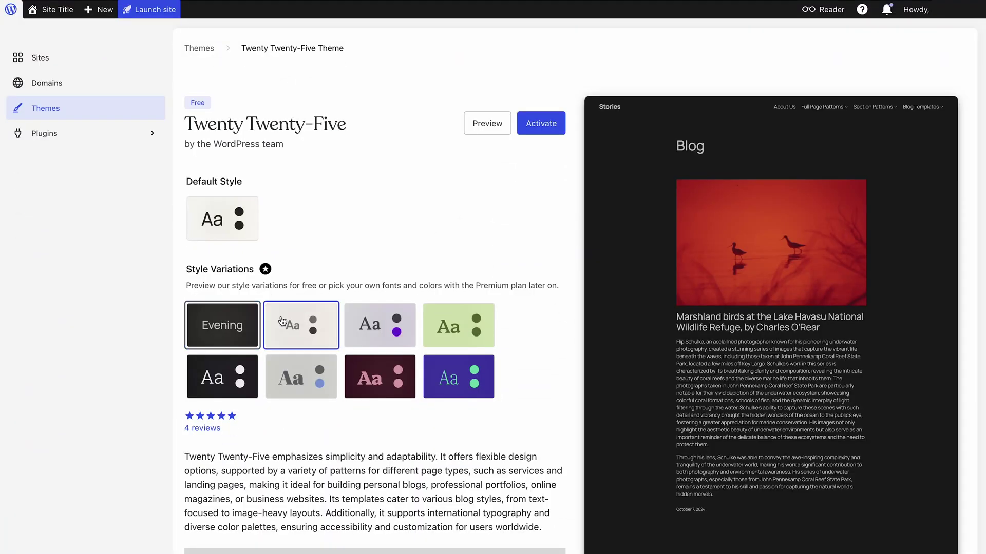
# Preview the Noon, Dusk, Afternoon, Twilight, Morning and finally Sunrise style variations.
pyautogui.click(286, 322)
pyautogui.click(364, 324)
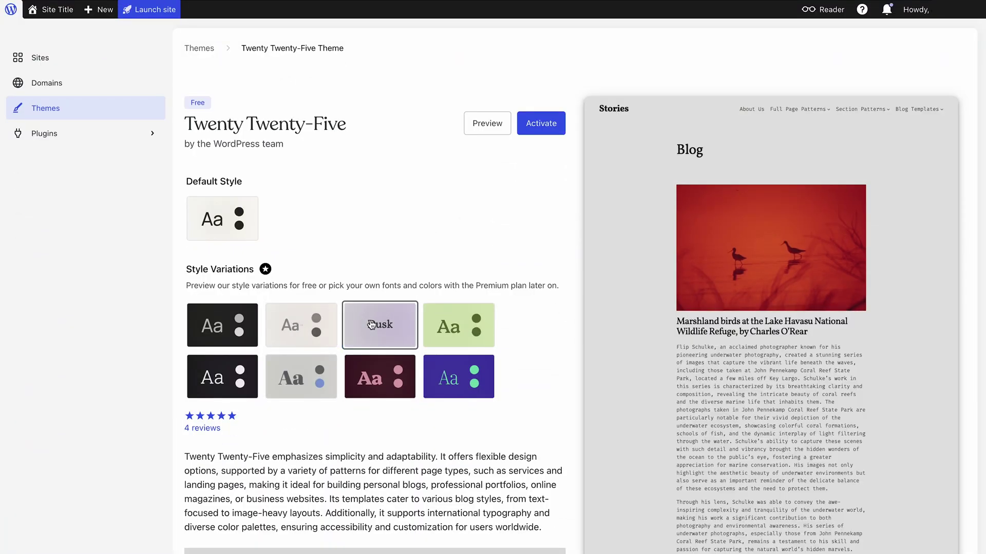
pyautogui.click(462, 327)
pyautogui.click(224, 380)
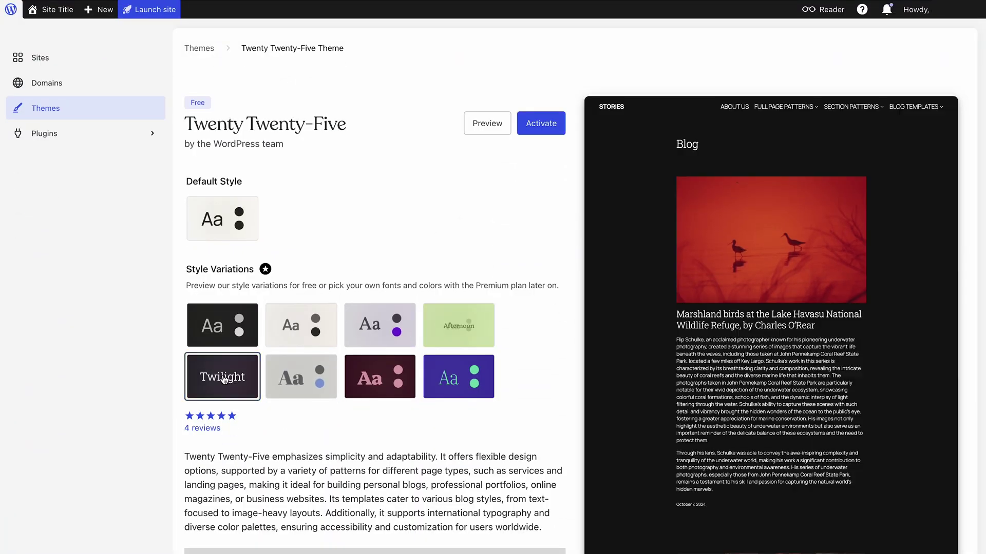
pyautogui.click(297, 380)
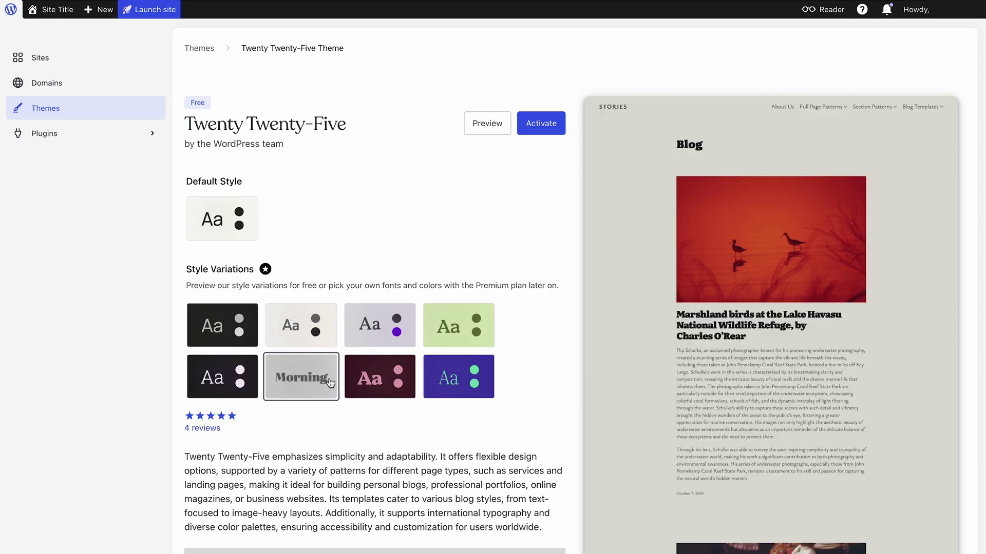
pyautogui.click(376, 385)
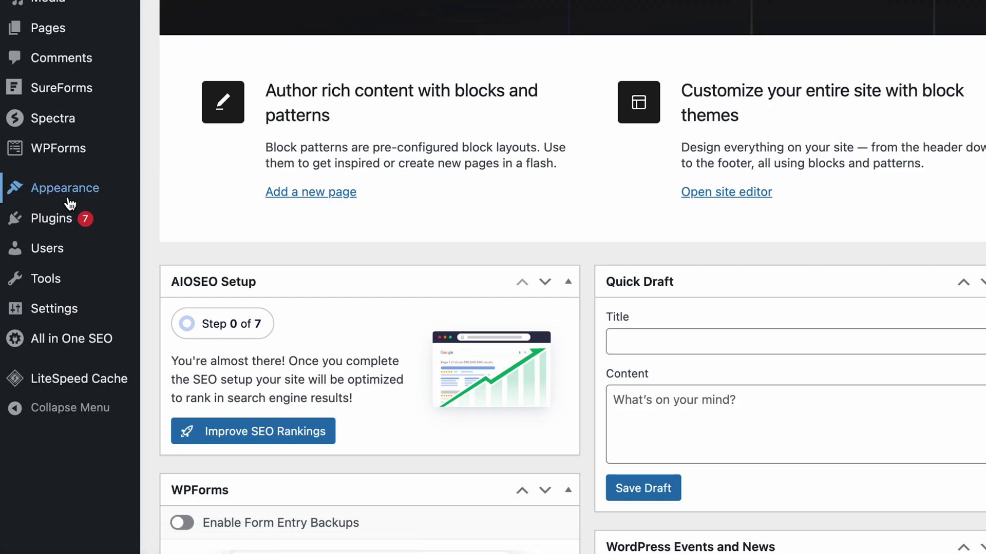
# From Appearance > Themes, install the Templazee Wild Life block theme and activate it.
pyautogui.moveTo(70, 204)
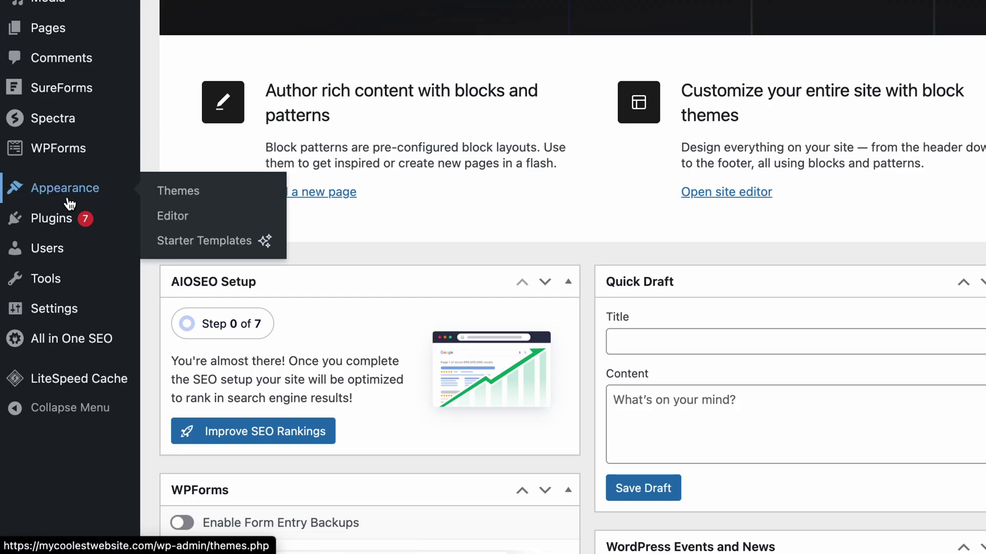
pyautogui.click(158, 199)
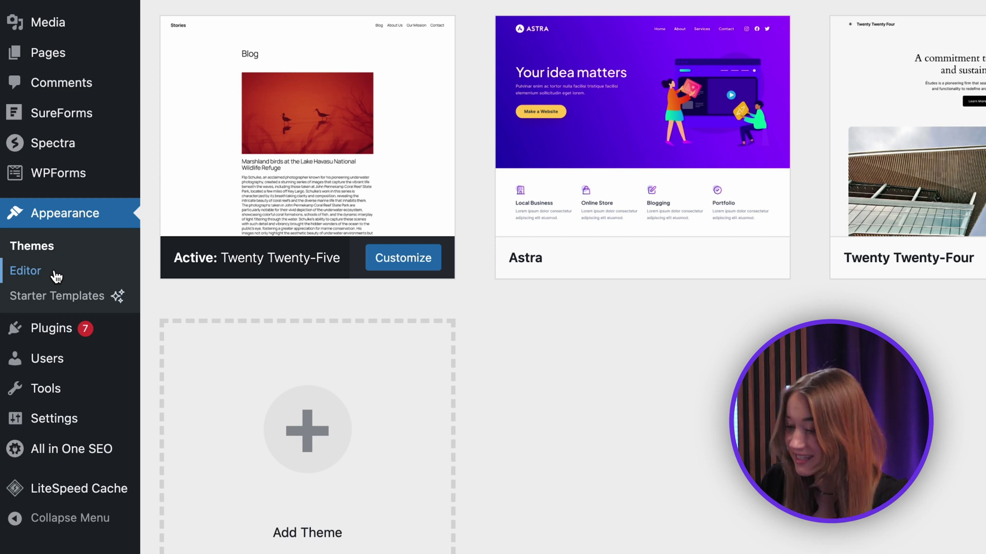
pyautogui.scroll(4, 308, 169)
pyautogui.click(343, 35)
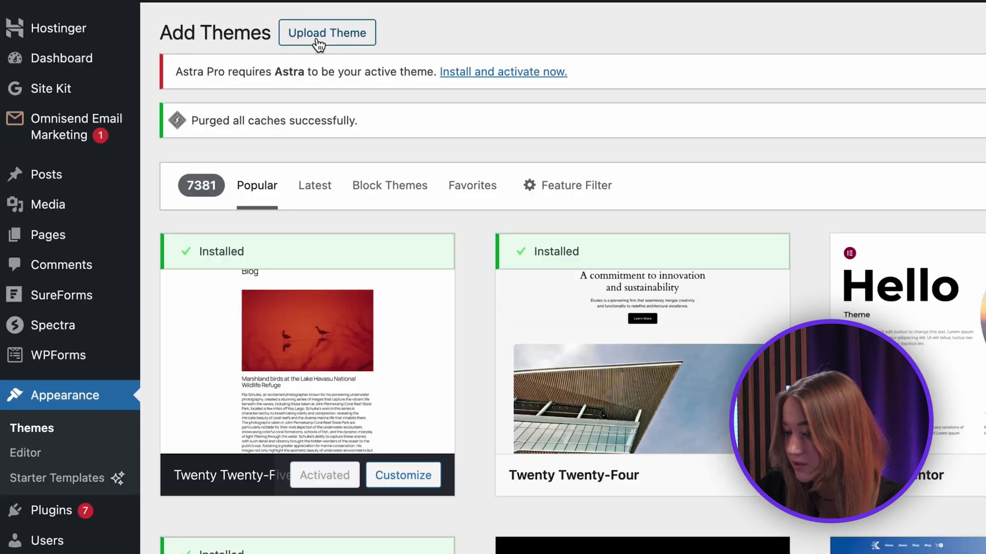
pyautogui.click(390, 196)
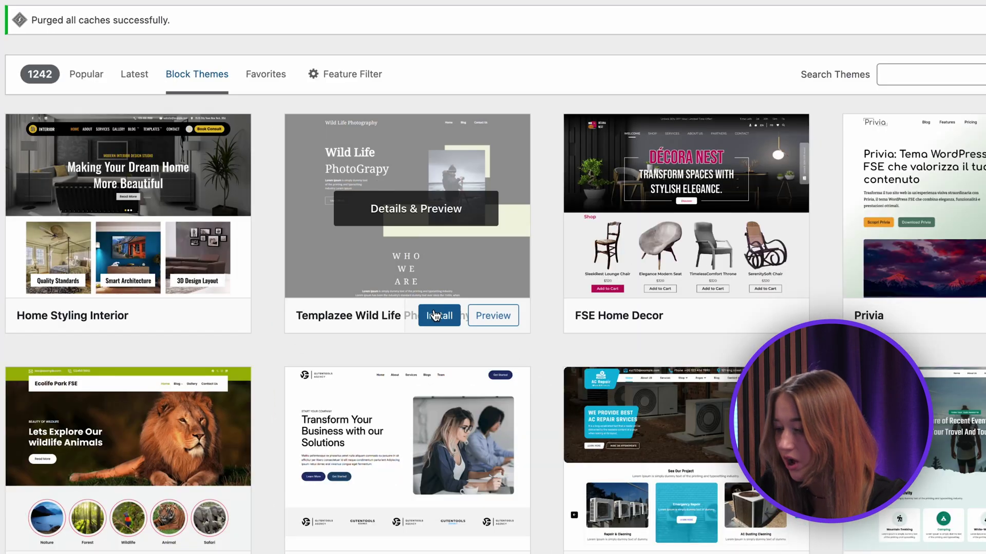
pyautogui.click(435, 316)
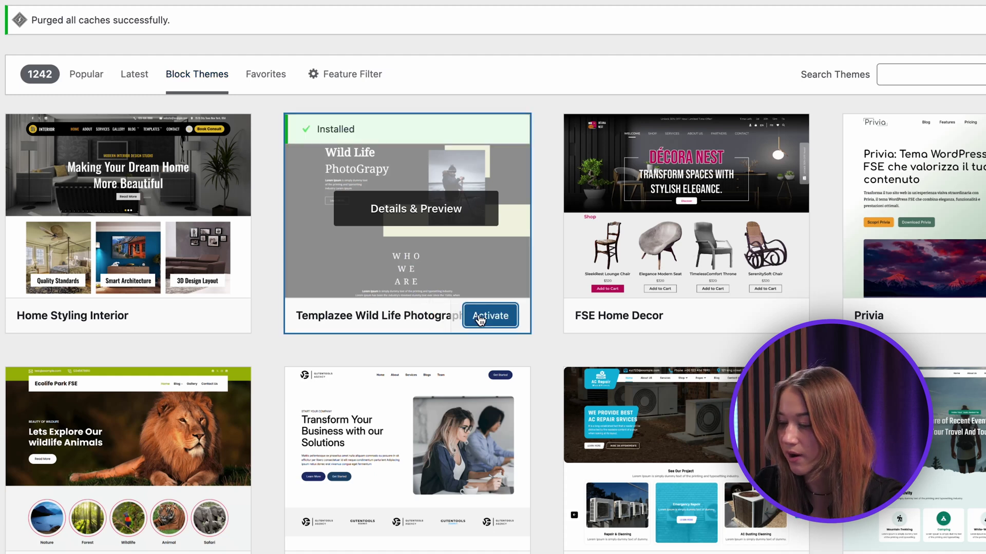
pyautogui.click(481, 318)
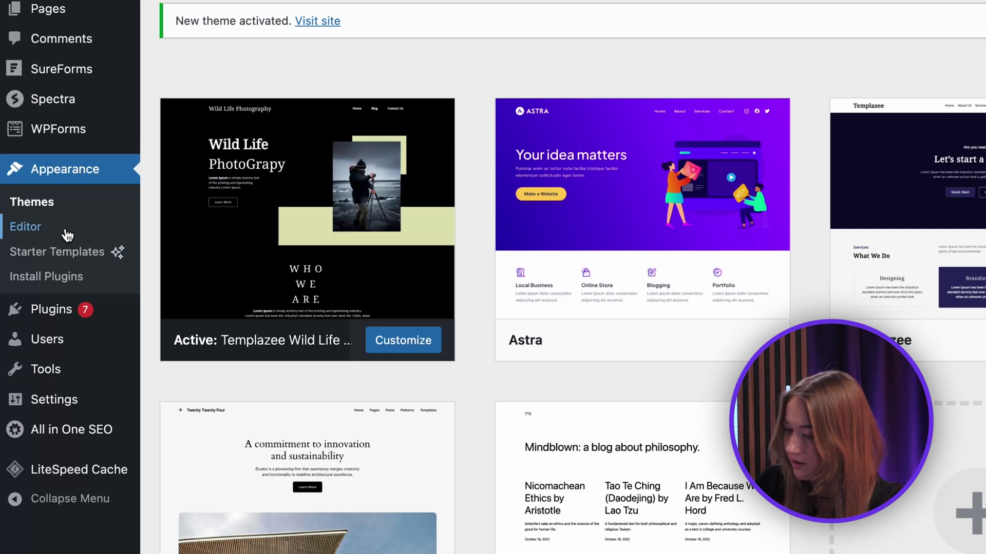
# Open the Site Editor's Pages list and start editing the Home page.
pyautogui.click(67, 235)
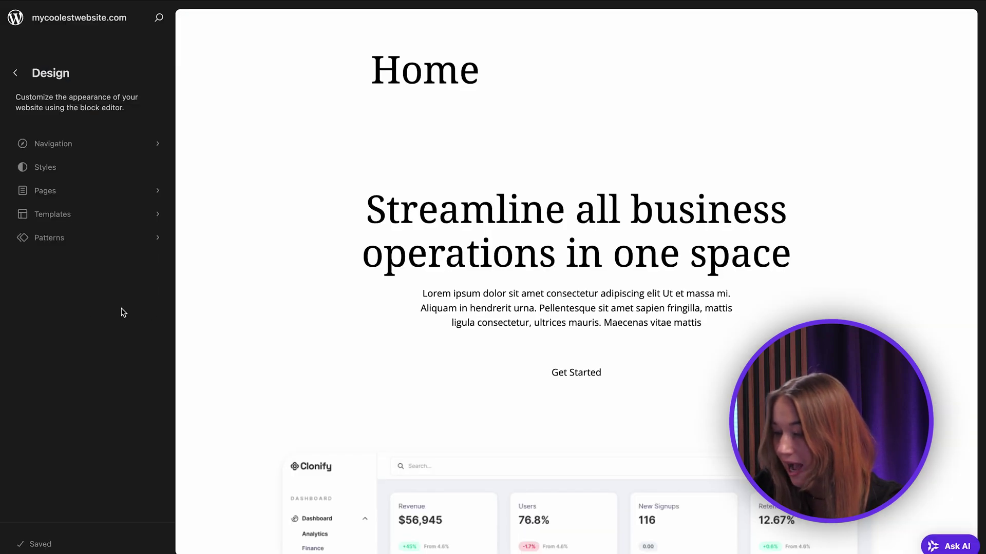
pyautogui.scroll(-10, 209, 331)
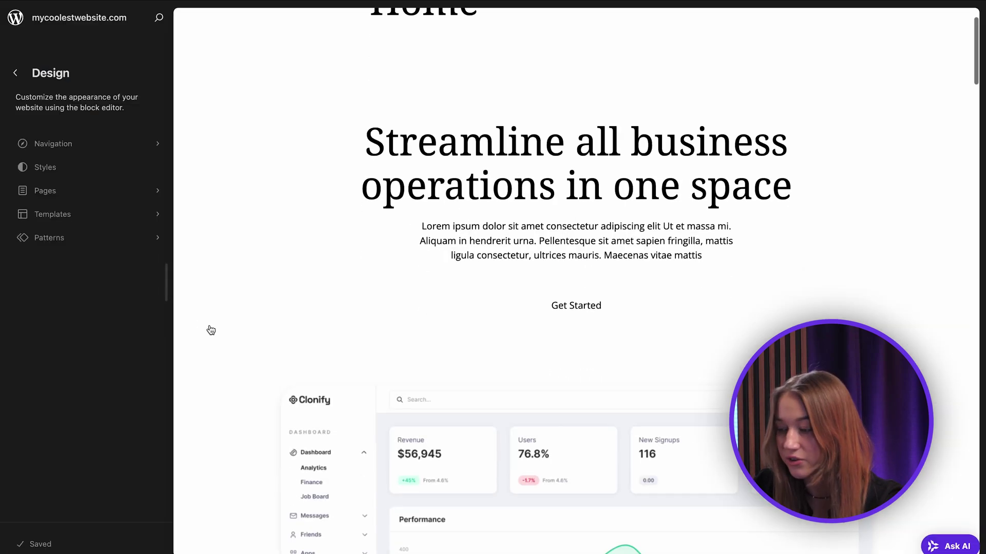
pyautogui.scroll(-10, 210, 330)
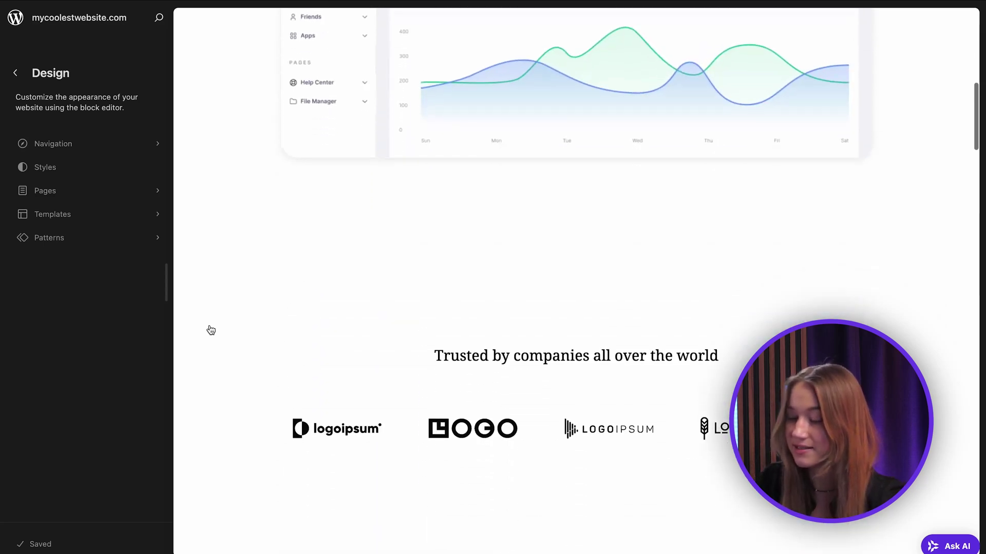
pyautogui.scroll(-10, 210, 330)
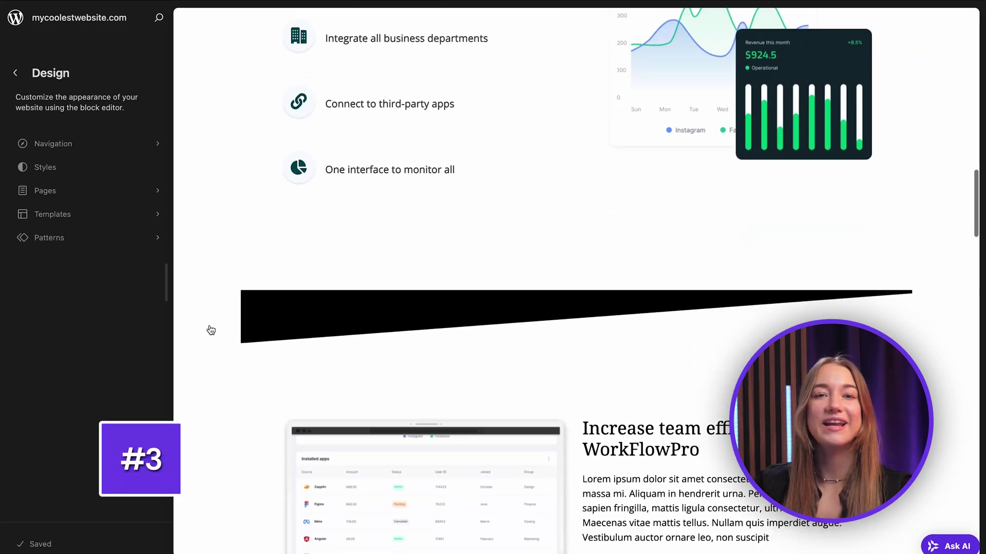
pyautogui.scroll(-10, 210, 330)
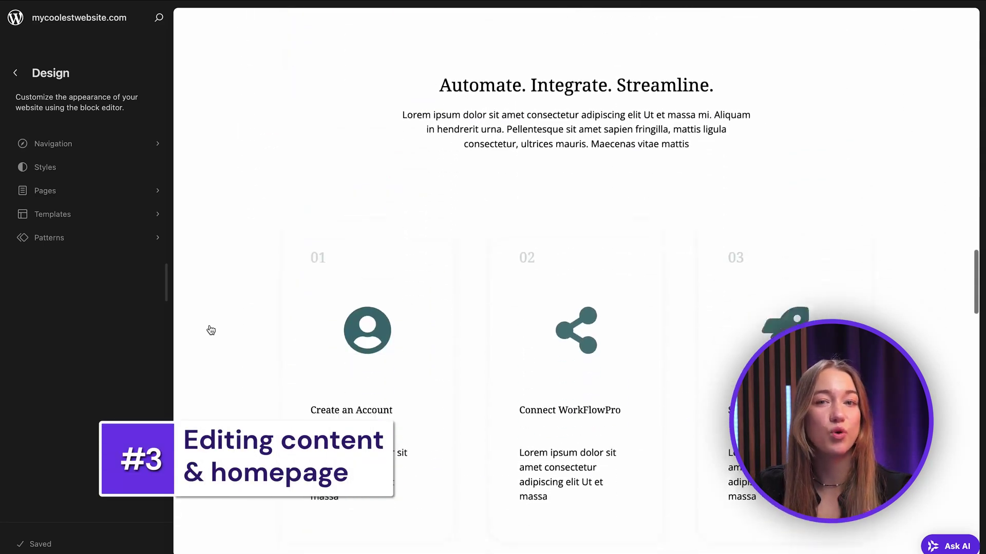
pyautogui.scroll(15, 211, 330)
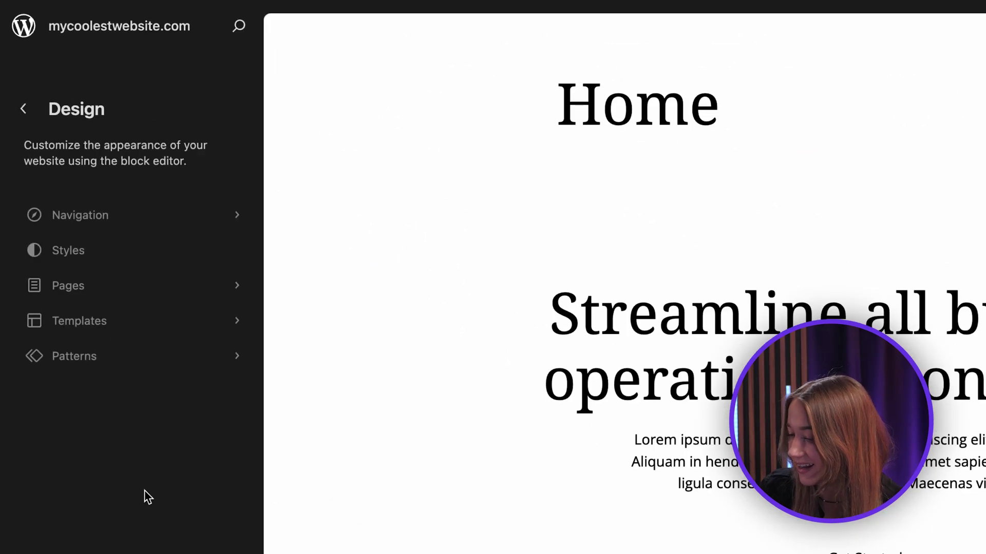
pyautogui.click(96, 286)
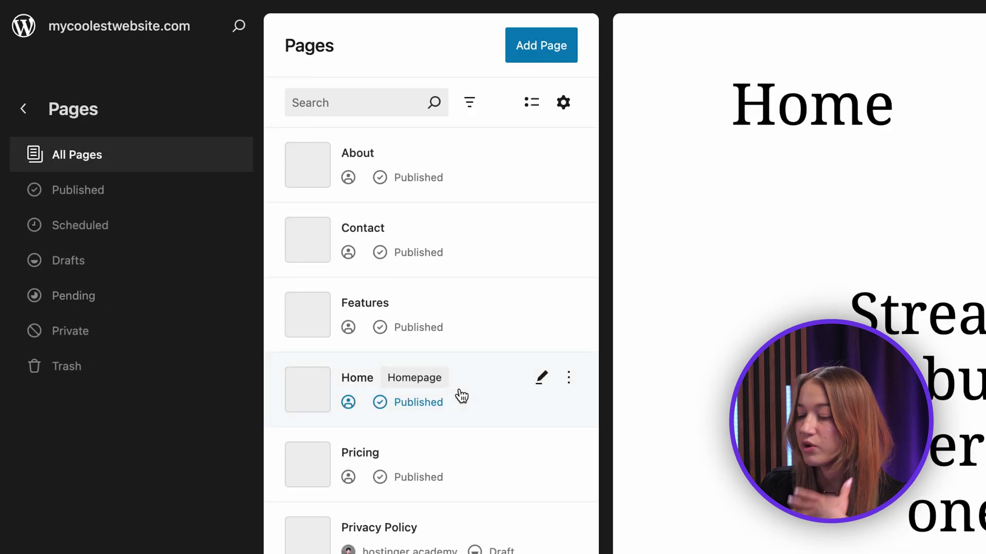
pyautogui.click(542, 384)
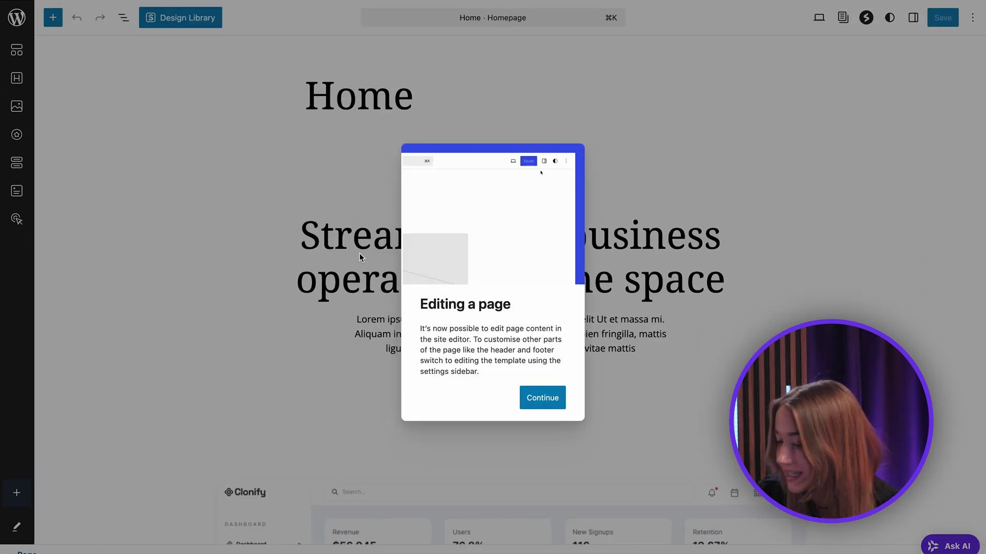
pyautogui.click(530, 404)
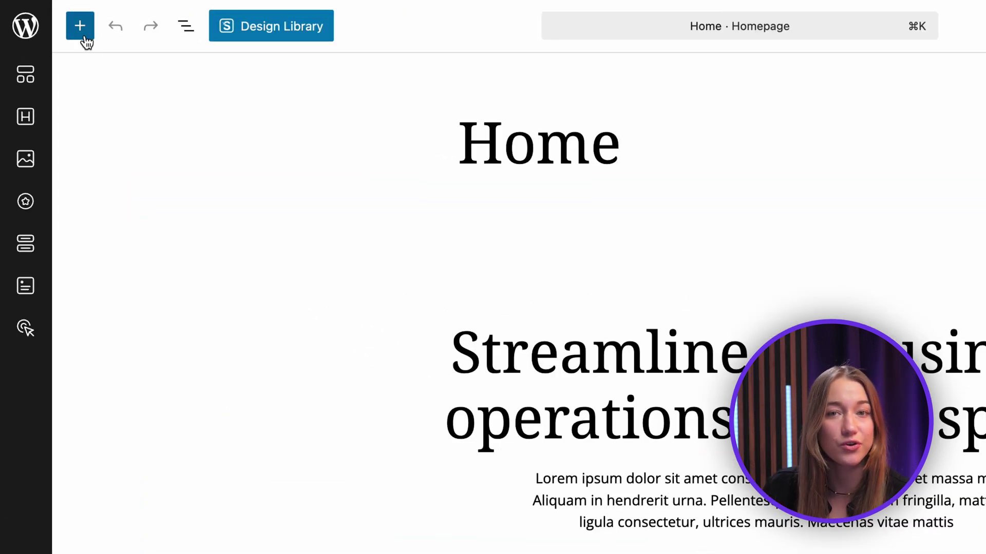
# Add a Buttons block below the intro text, delete its Click Here button, and drop in a Spectra Heading.
pyautogui.click(85, 39)
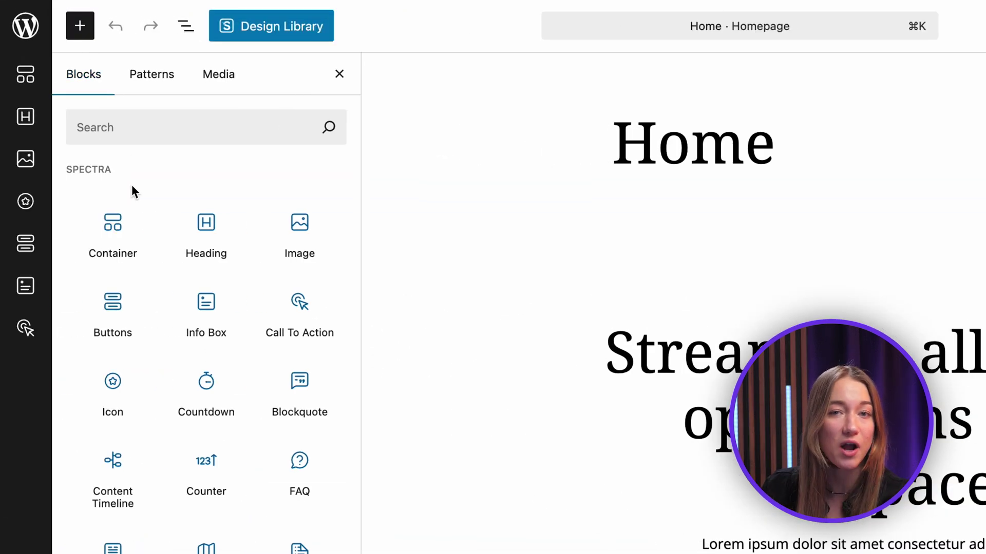
pyautogui.moveTo(125, 302); pyautogui.dragTo(767, 553)
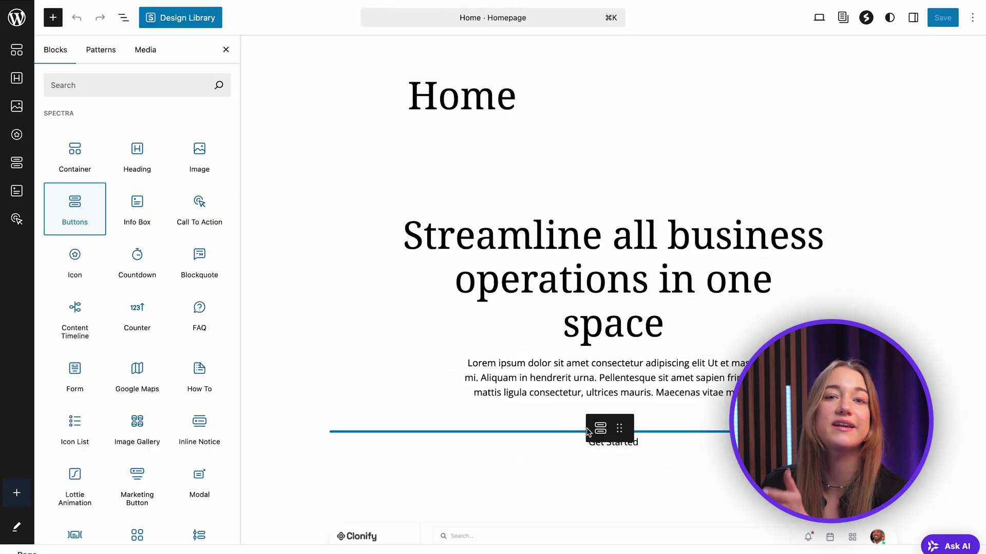
pyautogui.moveTo(588, 431); pyautogui.dragTo(587, 431)
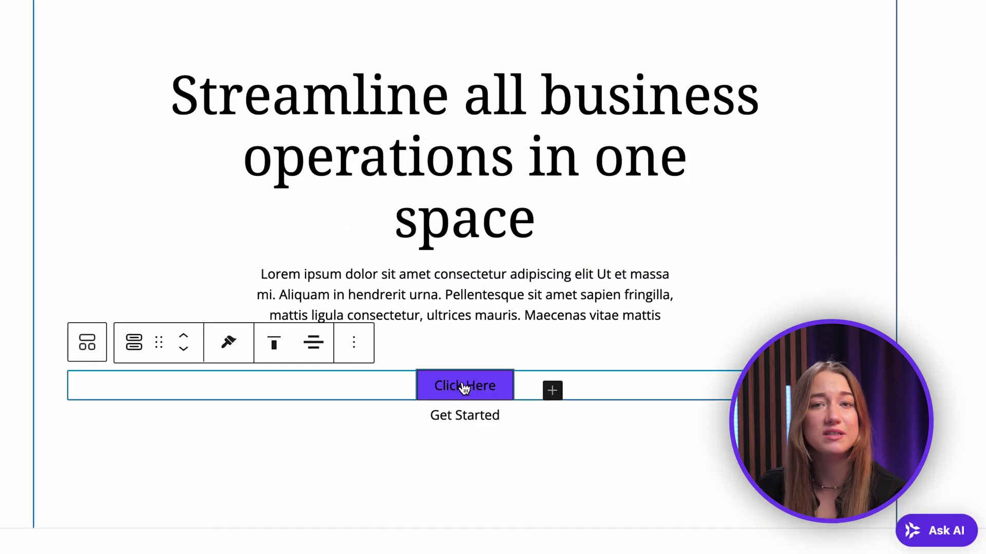
pyautogui.click(464, 388)
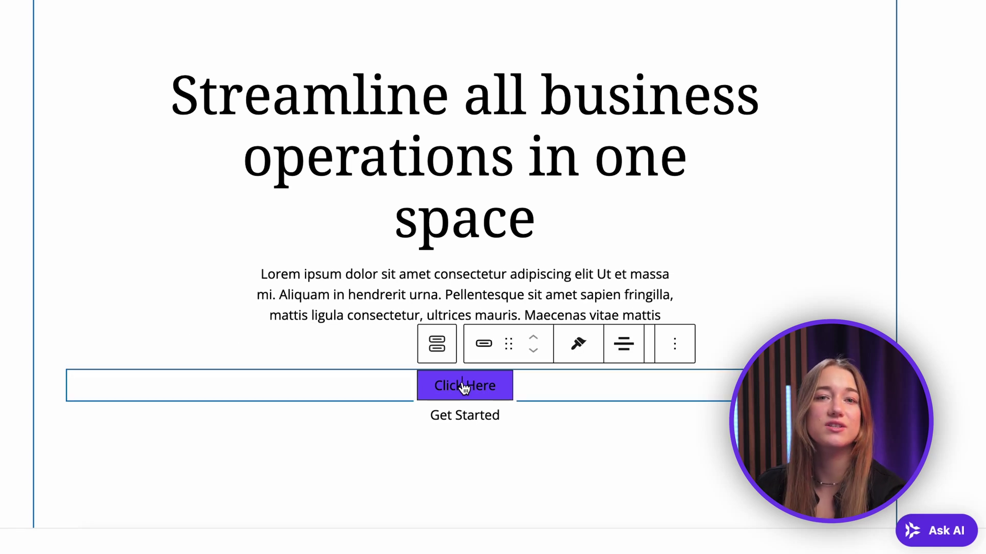
pyautogui.click(676, 346)
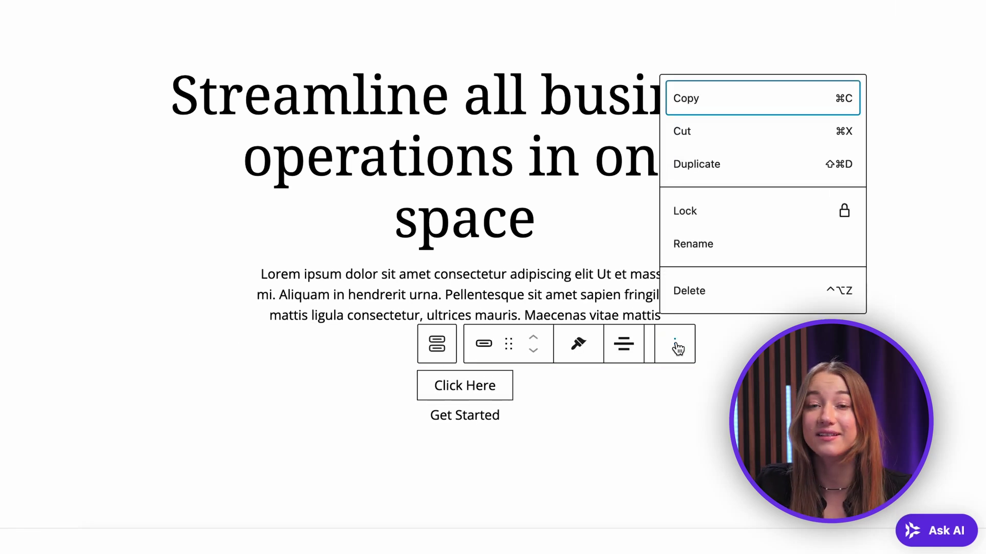
pyautogui.click(698, 298)
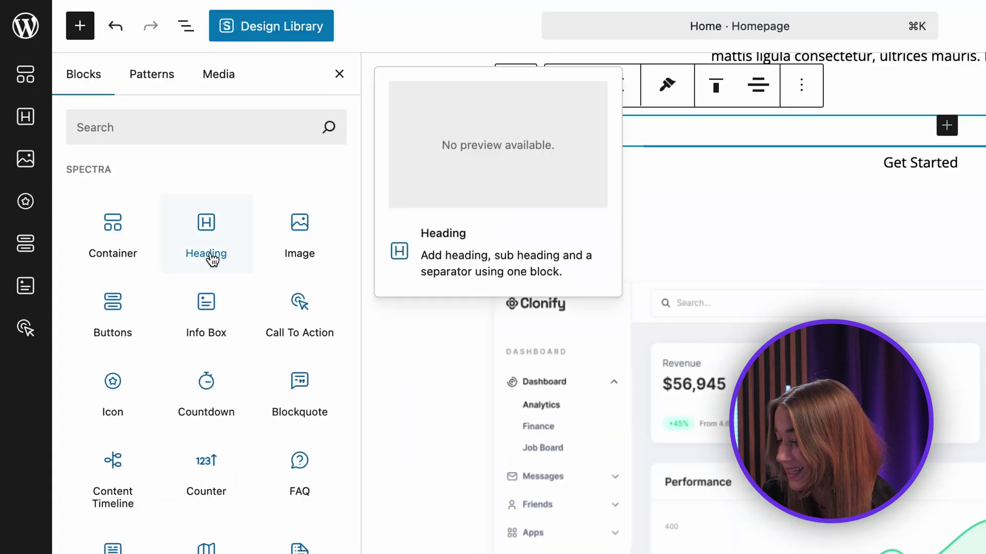
pyautogui.moveTo(208, 251); pyautogui.dragTo(901, 208)
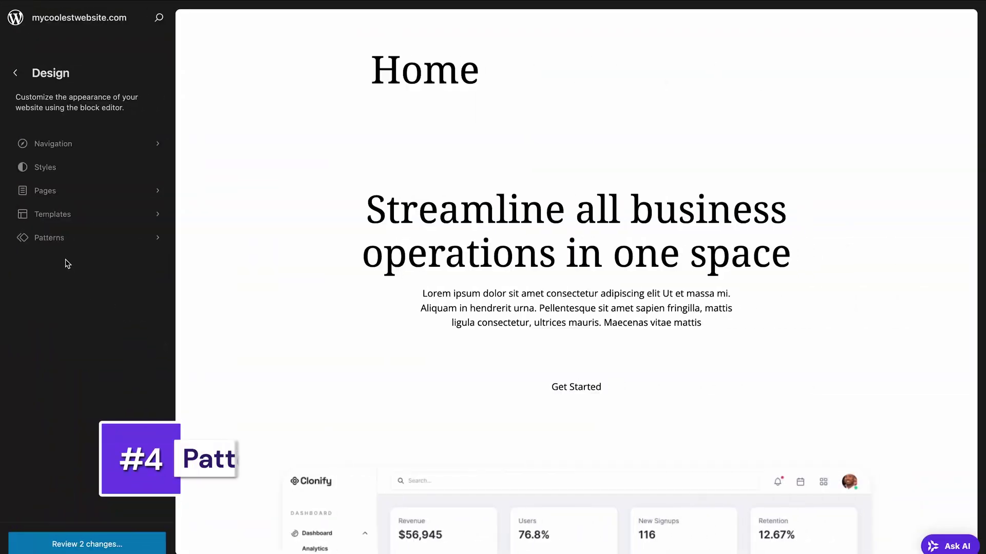
# Browse the site's patterns, including the Templazee Patterns and Theme Pattern collections.
pyautogui.click(58, 237)
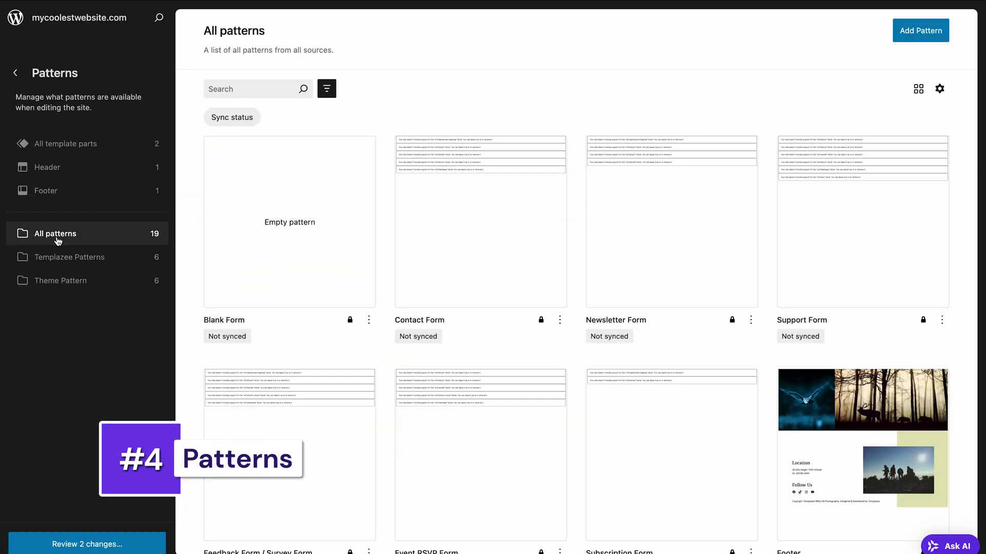
pyautogui.scroll(-6, 190, 279)
pyautogui.scroll(-8, 190, 279)
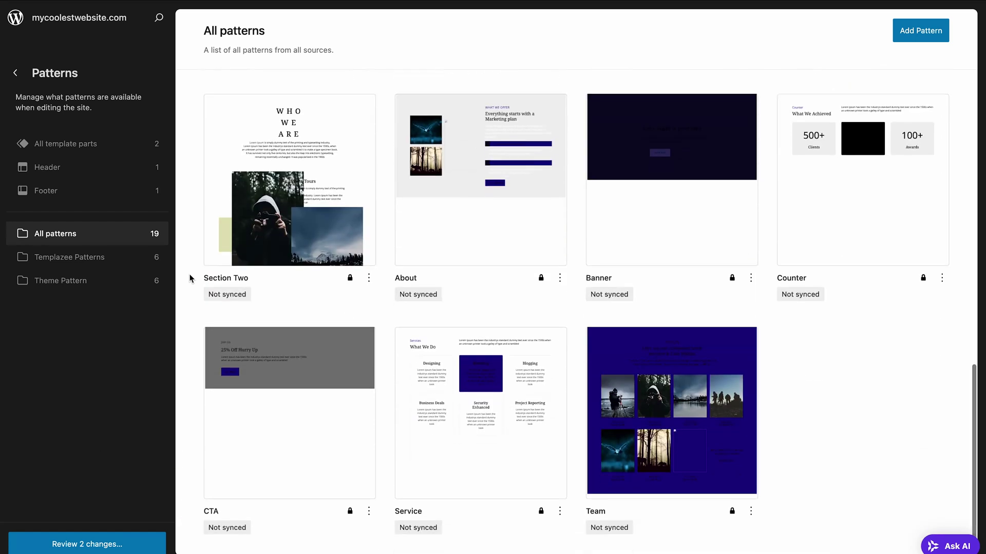
pyautogui.click(141, 264)
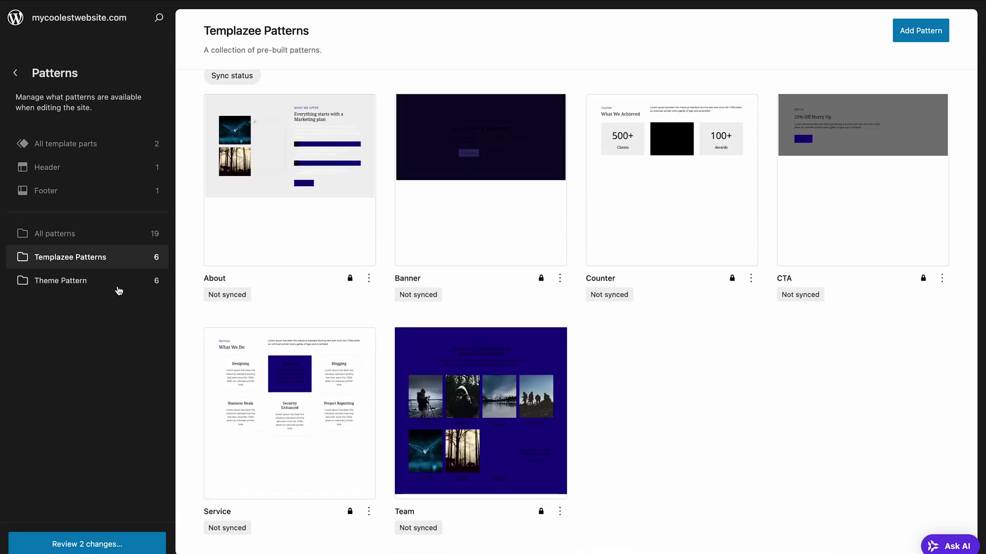
pyautogui.click(119, 286)
pyautogui.scroll(-1, 192, 307)
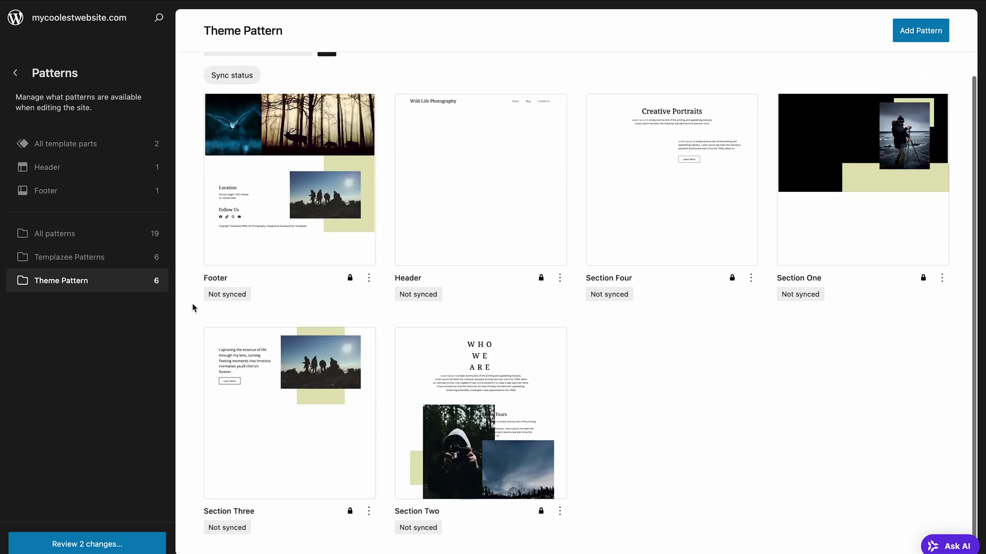
pyautogui.scroll(1, 191, 306)
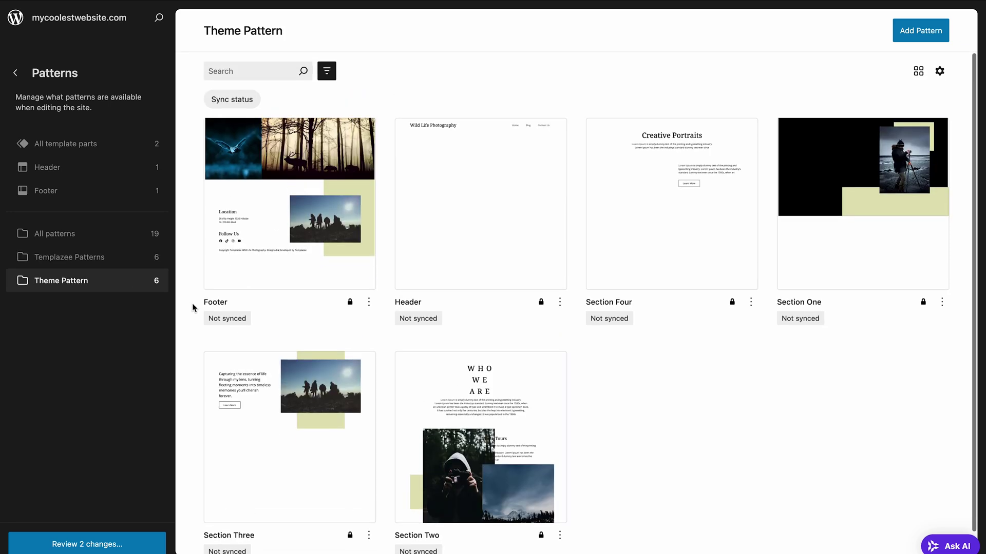
# View the Footer and Header template parts, then open the Header for editing.
pyautogui.click(130, 190)
pyautogui.click(111, 177)
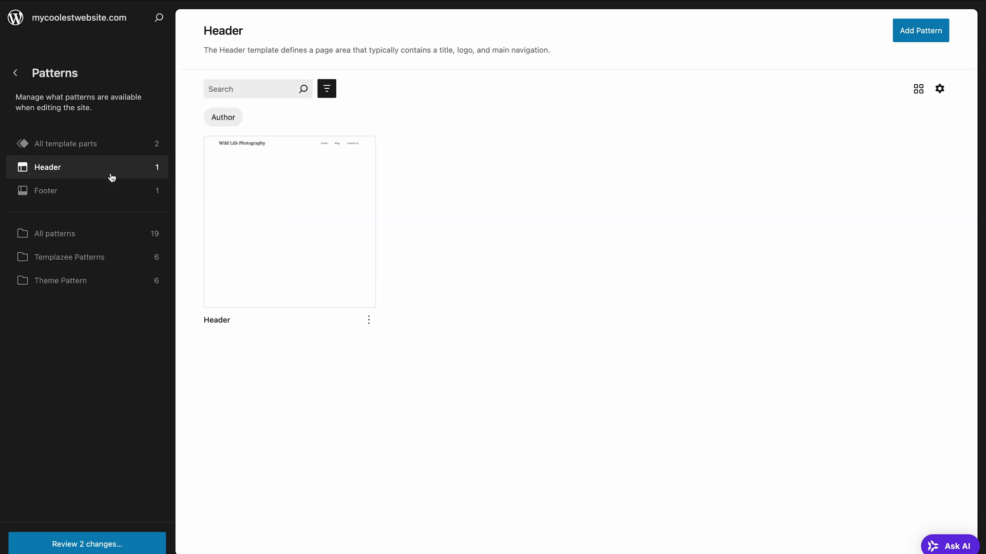
pyautogui.click(97, 146)
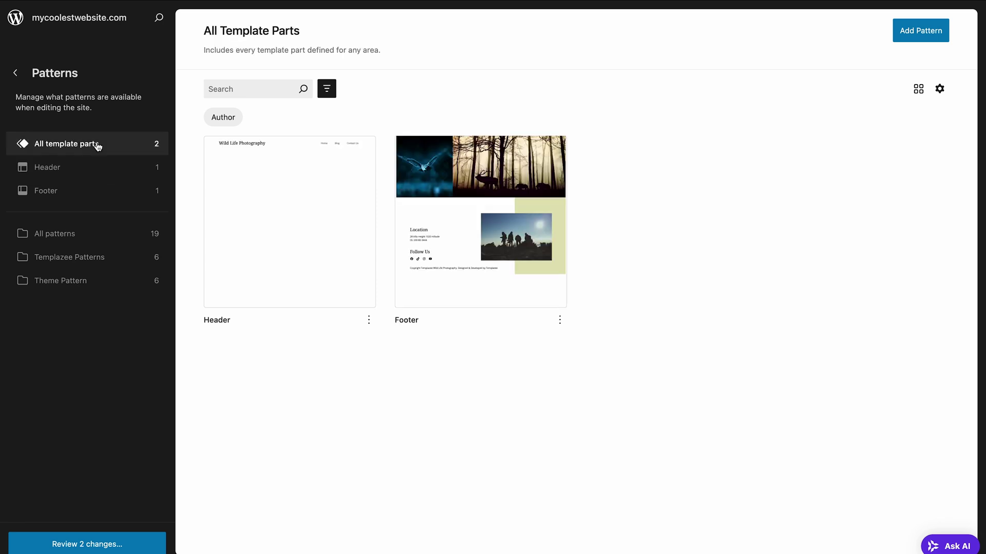
pyautogui.click(271, 202)
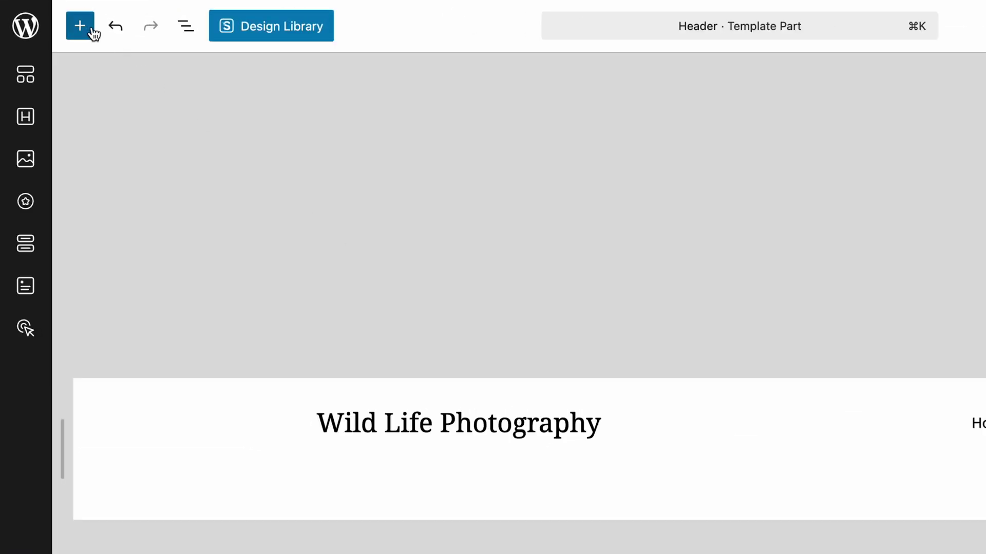
# Insert the 'Three columns with images and text' pattern from the Gallery category.
pyautogui.click(59, 19)
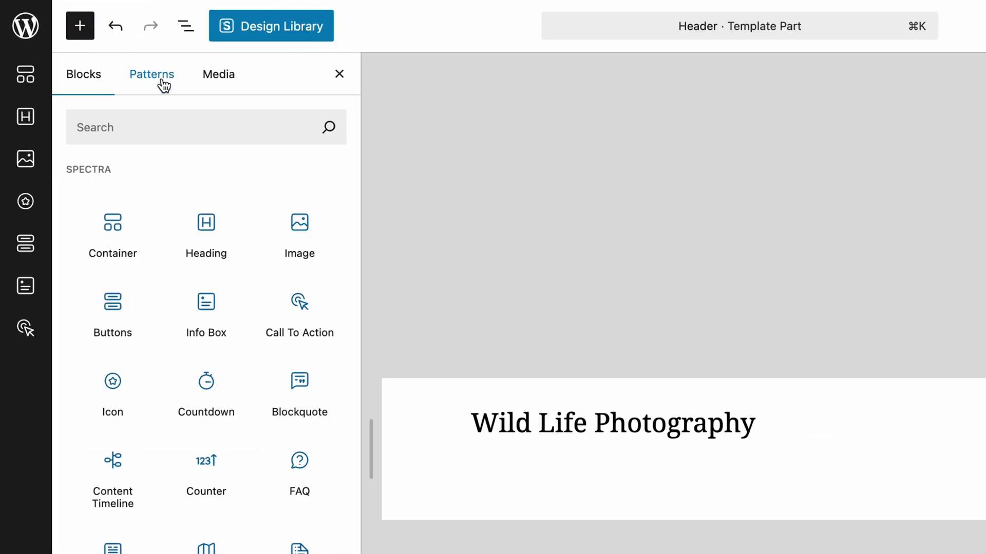
pyautogui.click(164, 84)
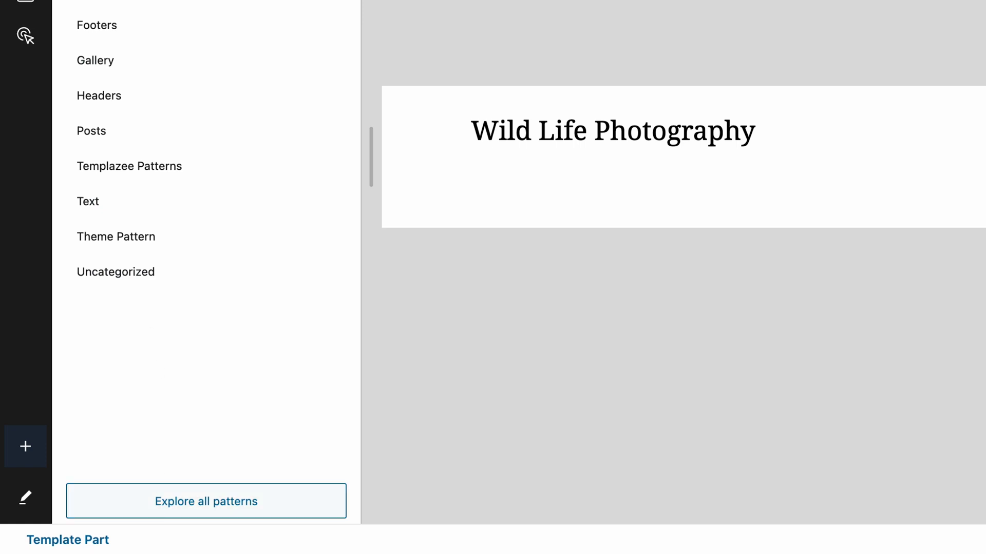
pyautogui.click(153, 507)
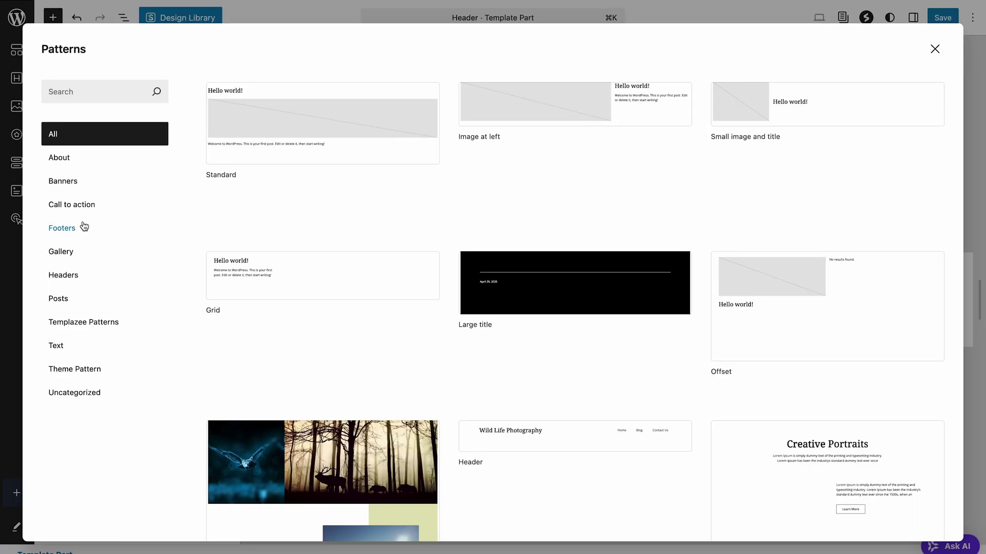
pyautogui.click(81, 206)
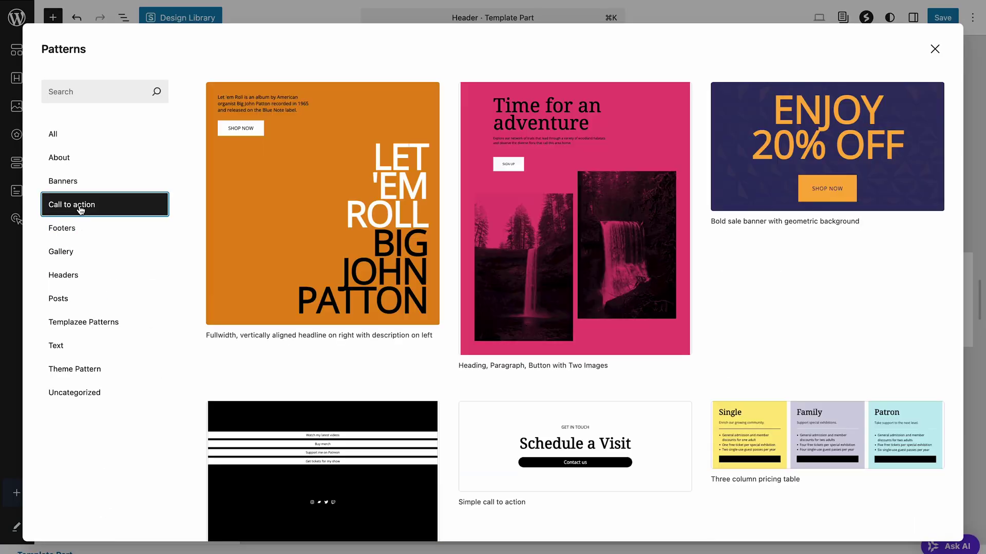
pyautogui.click(70, 252)
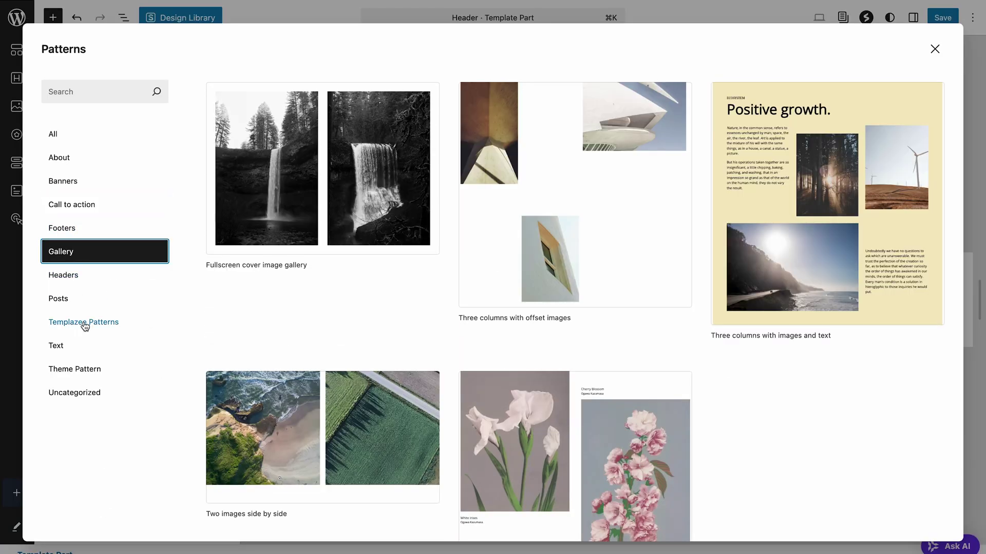
pyautogui.click(84, 324)
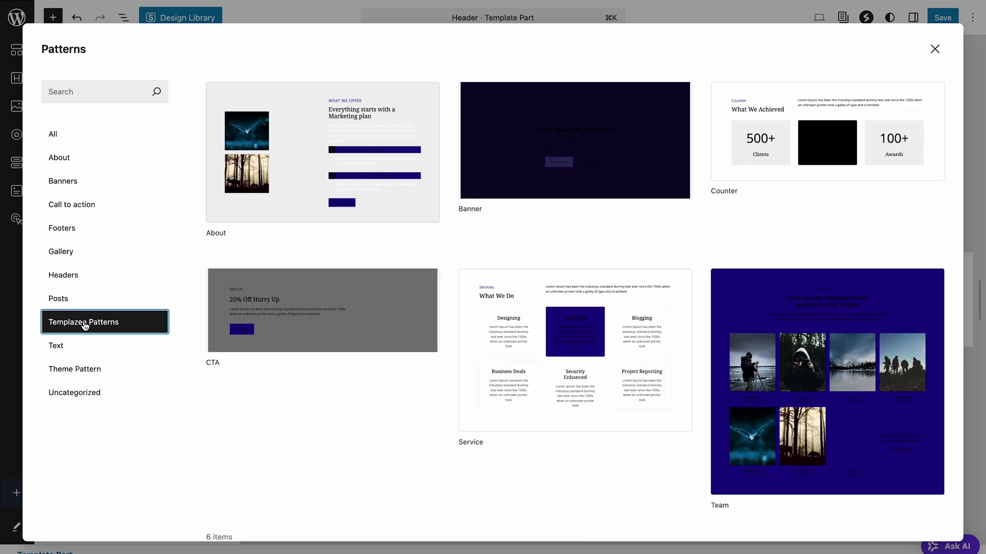
pyautogui.click(147, 254)
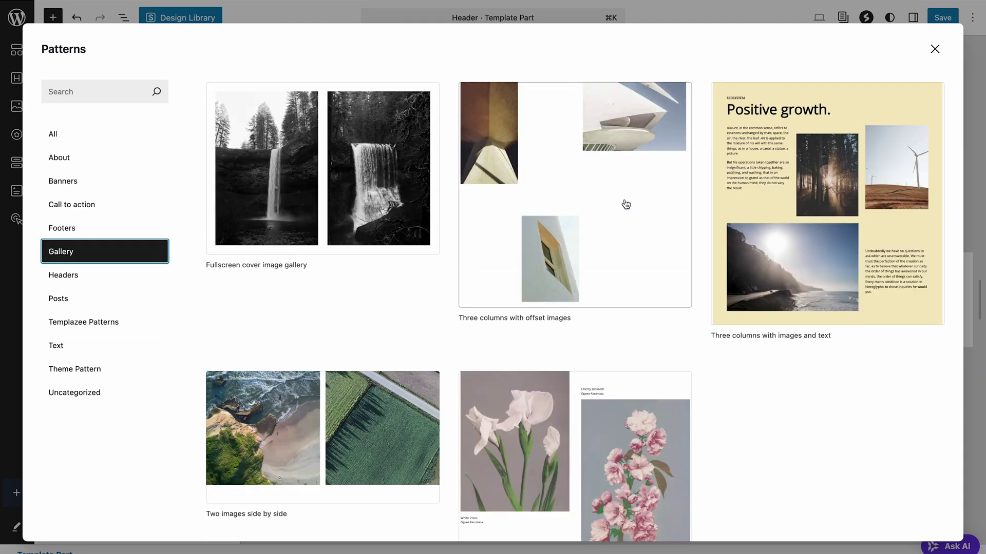
pyautogui.click(781, 206)
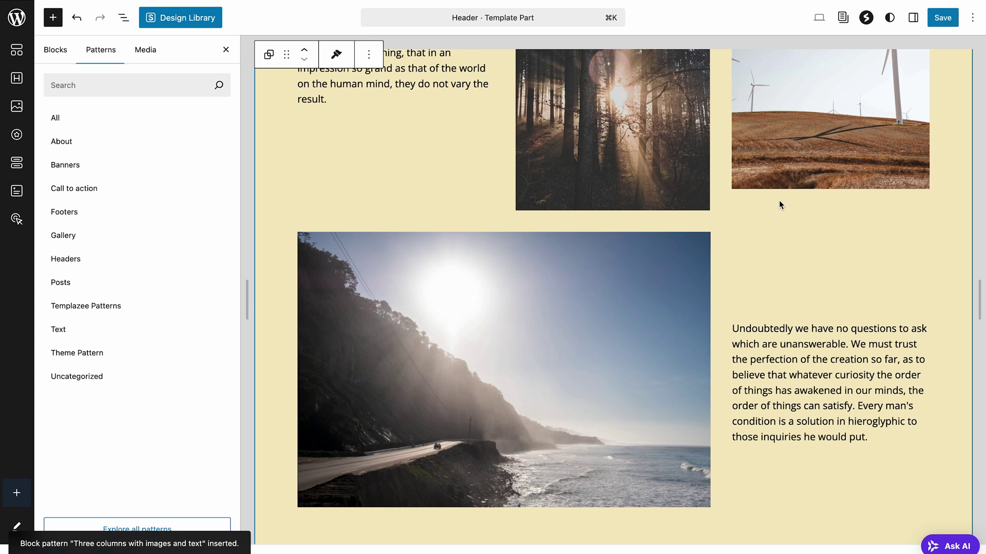
# Select the coastal road row and the forest image in the inserted pattern.
pyautogui.scroll(7, 779, 202)
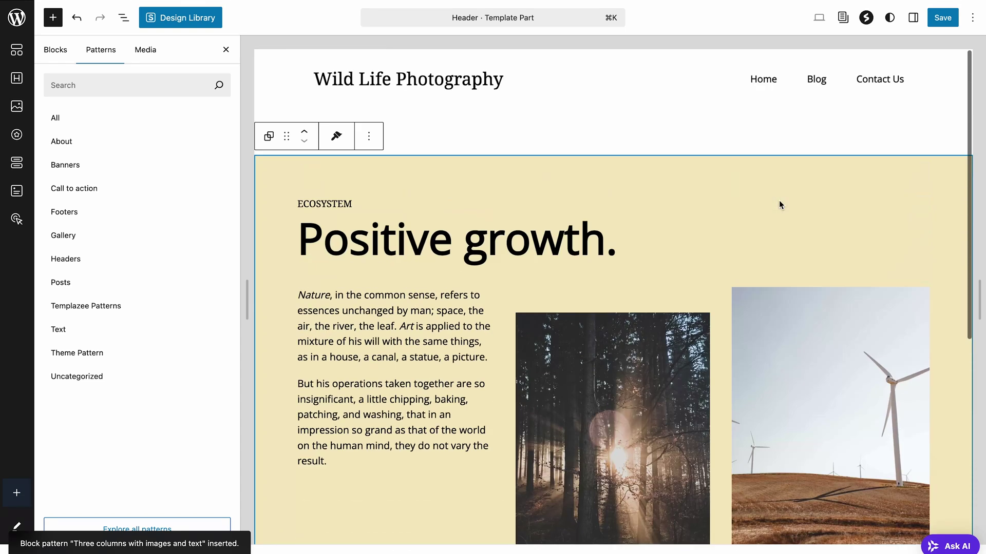
pyautogui.scroll(-7, 779, 204)
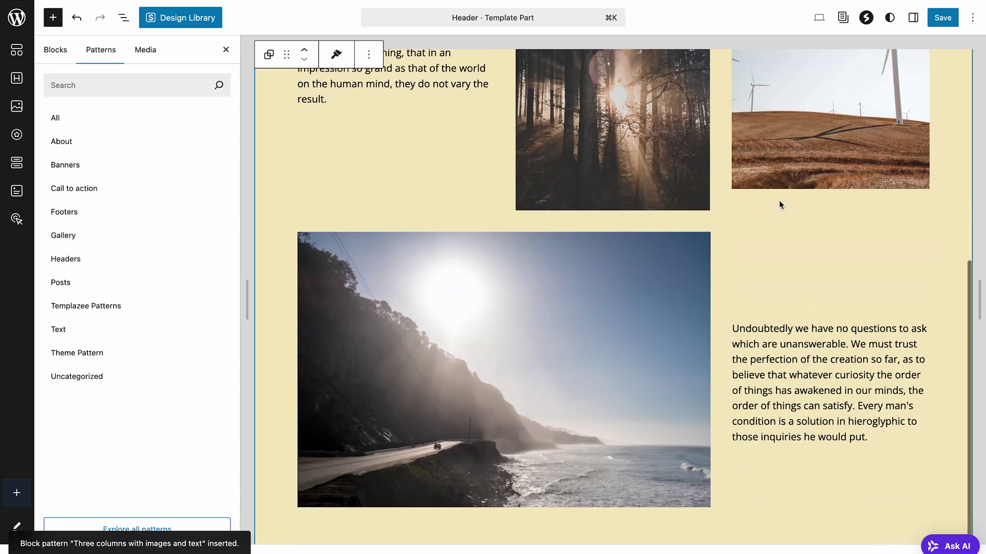
pyautogui.click(775, 269)
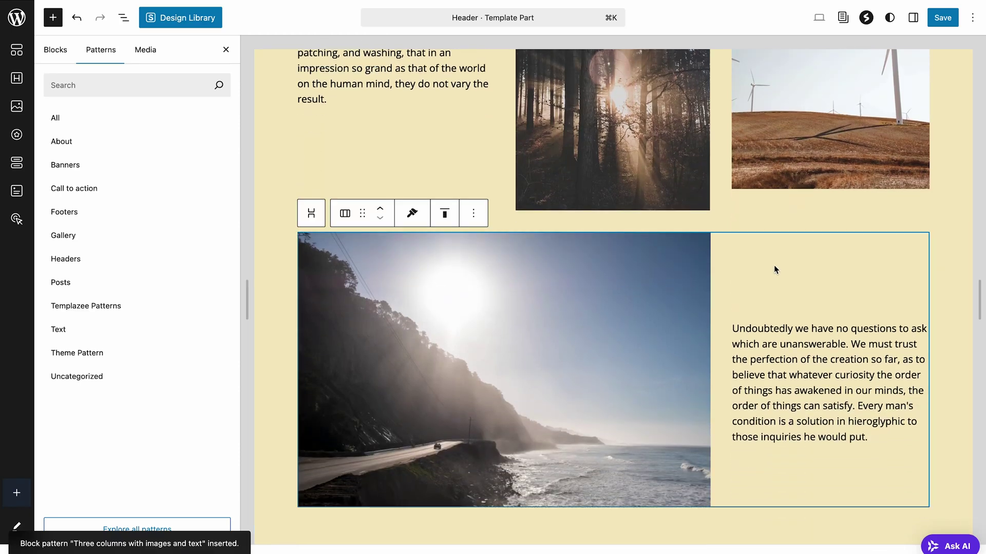
pyautogui.click(658, 167)
pyautogui.scroll(3, 658, 166)
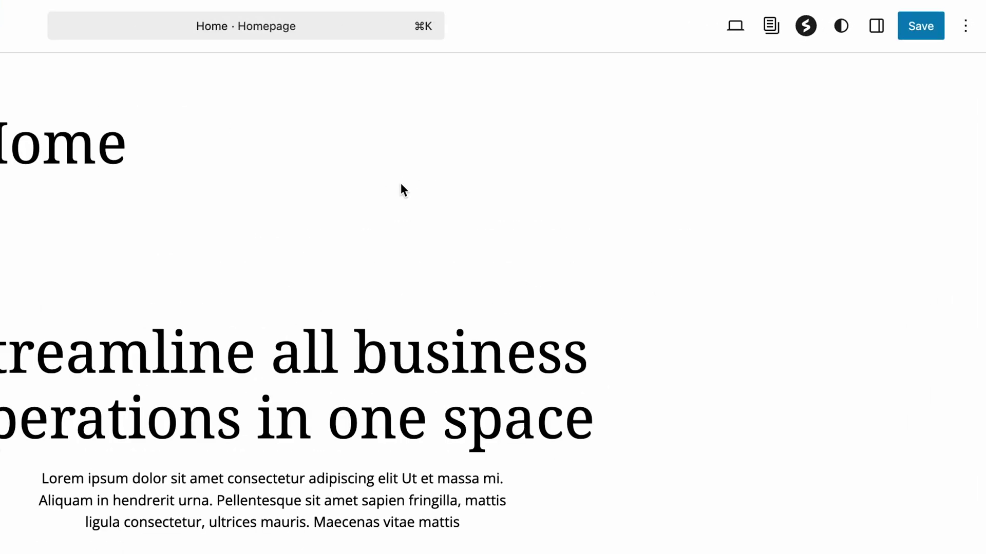
# Review the site-wide Typography settings and font size presets in Styles.
pyautogui.click(842, 34)
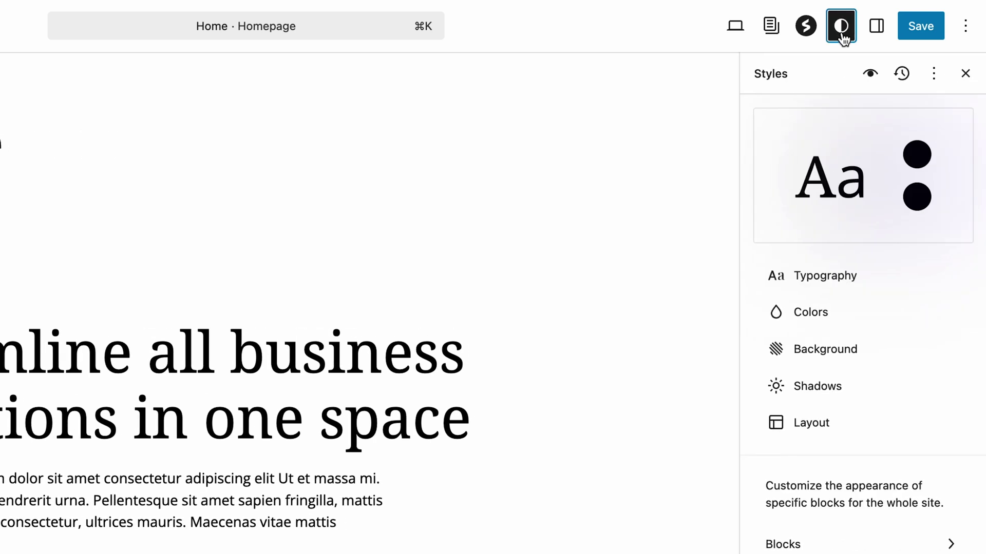
pyautogui.click(821, 279)
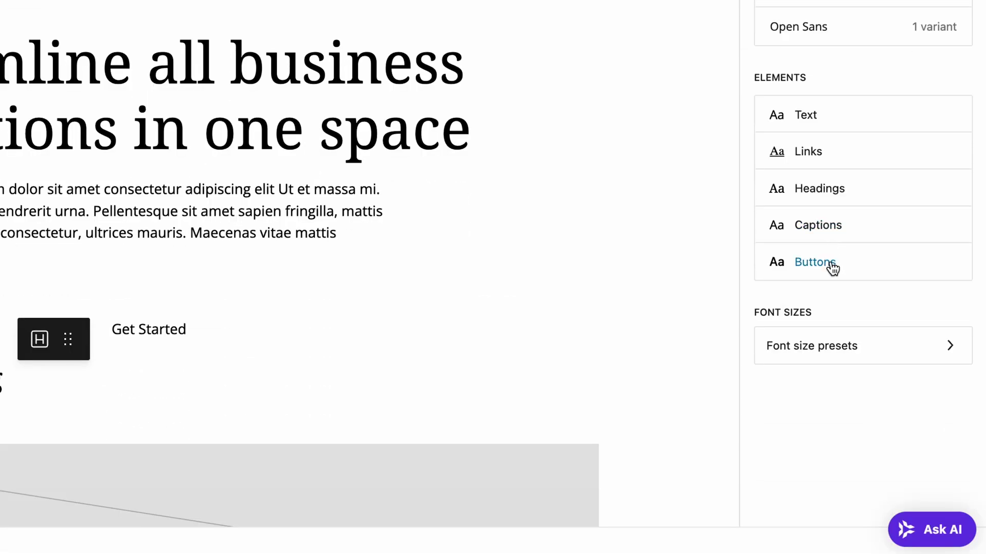
pyautogui.click(830, 354)
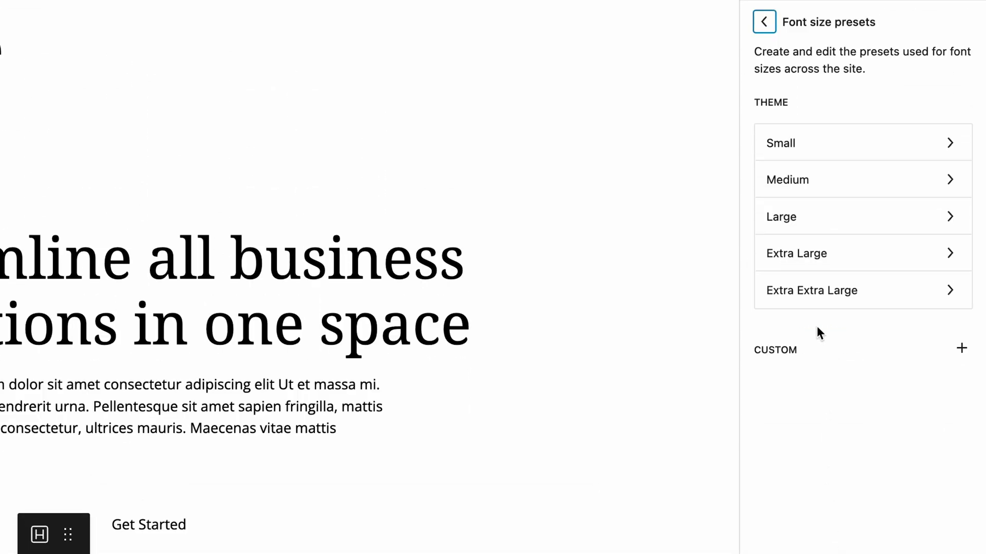
pyautogui.click(765, 21)
pyautogui.click(766, 22)
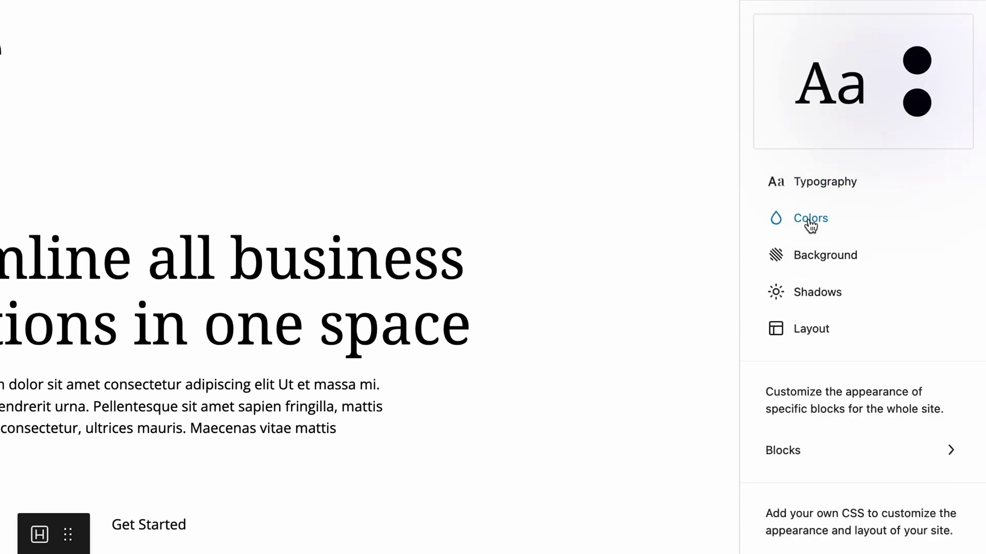
# Set the link hover colour to the light blue Fourth colour (#C2D9FF).
pyautogui.click(810, 225)
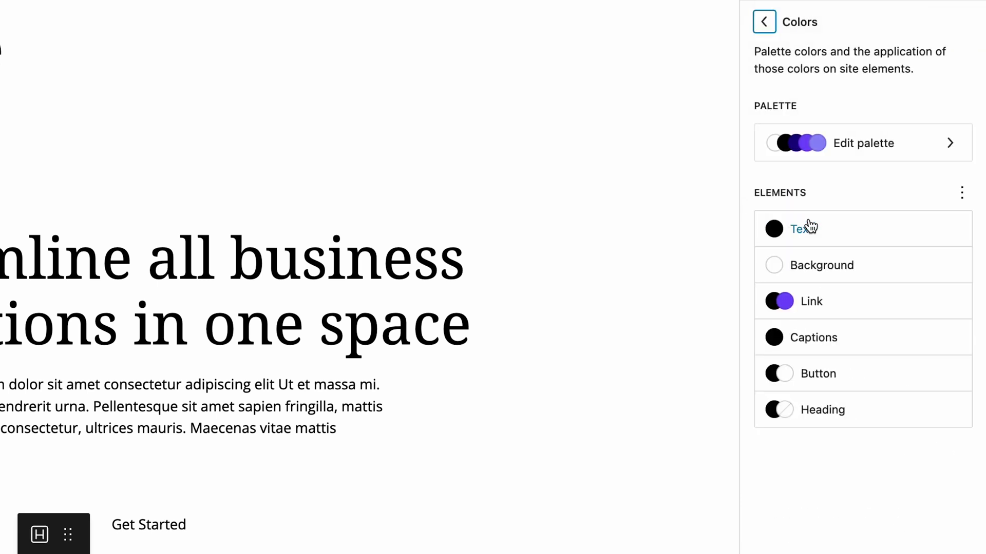
pyautogui.click(824, 309)
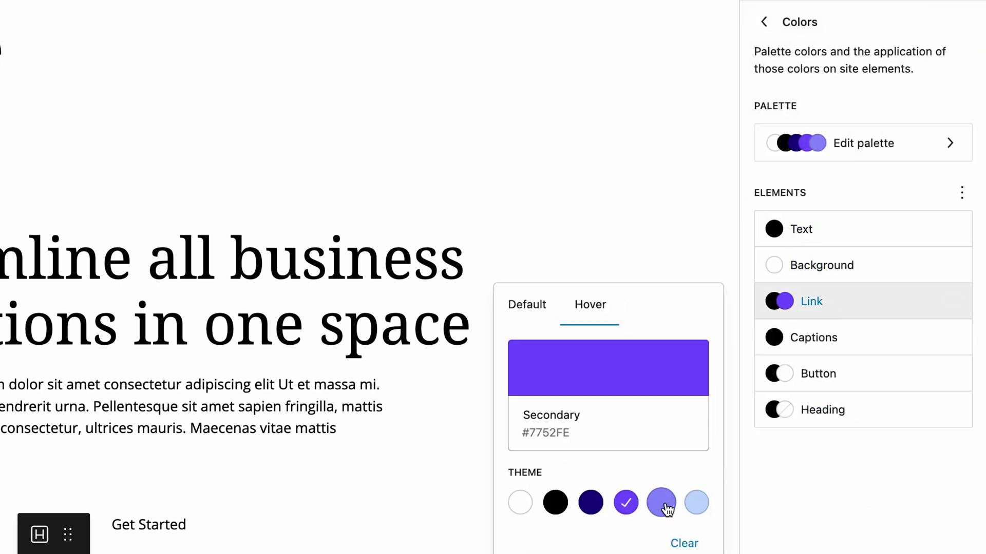
pyautogui.click(663, 505)
pyautogui.click(702, 508)
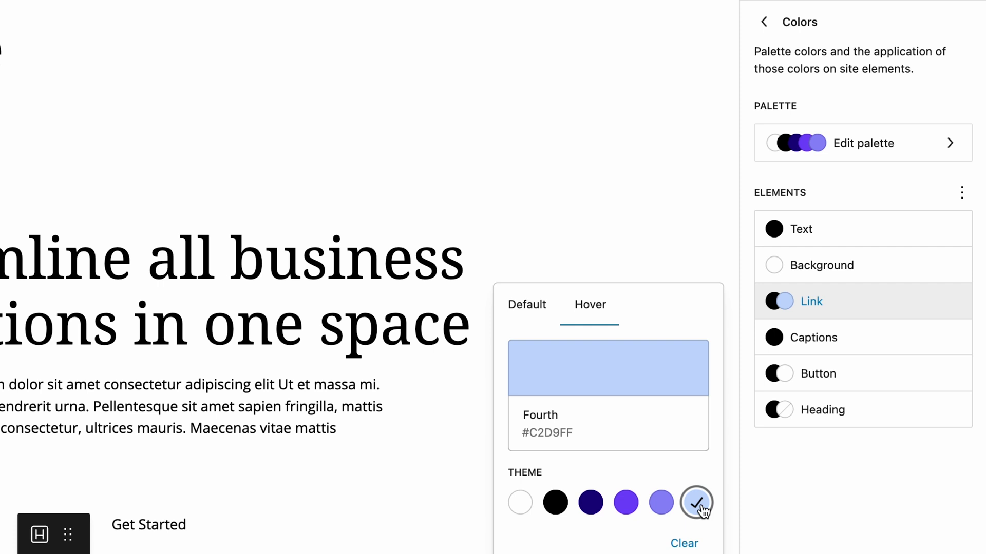
pyautogui.click(813, 311)
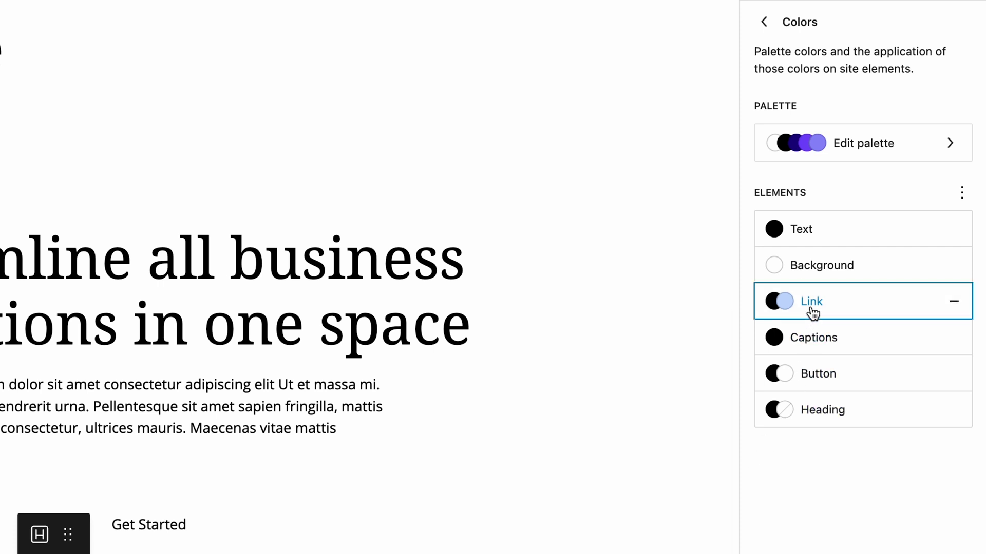
# Check the white palette colour, keep it pure white, and show the Home page settings.
pyautogui.click(856, 149)
pyautogui.click(770, 186)
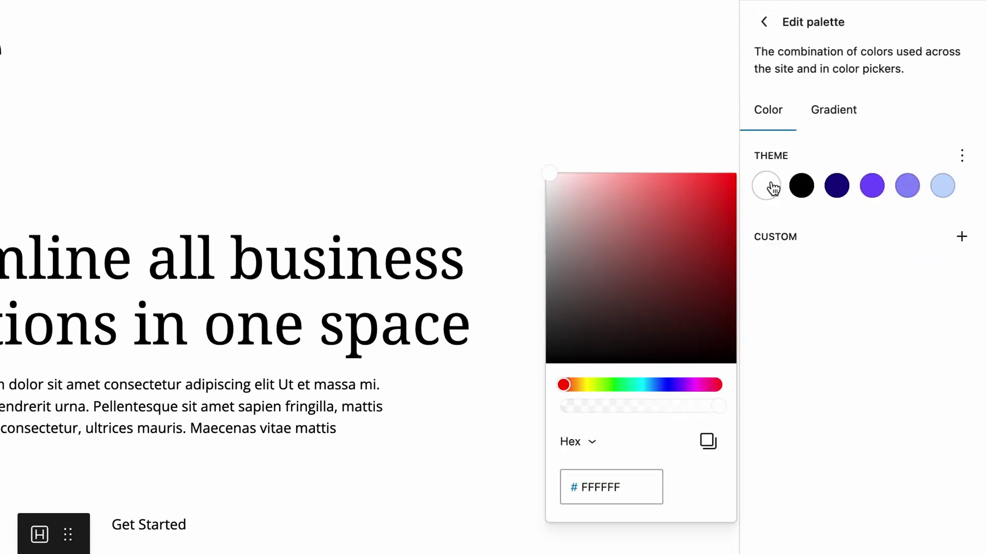
pyautogui.click(552, 201)
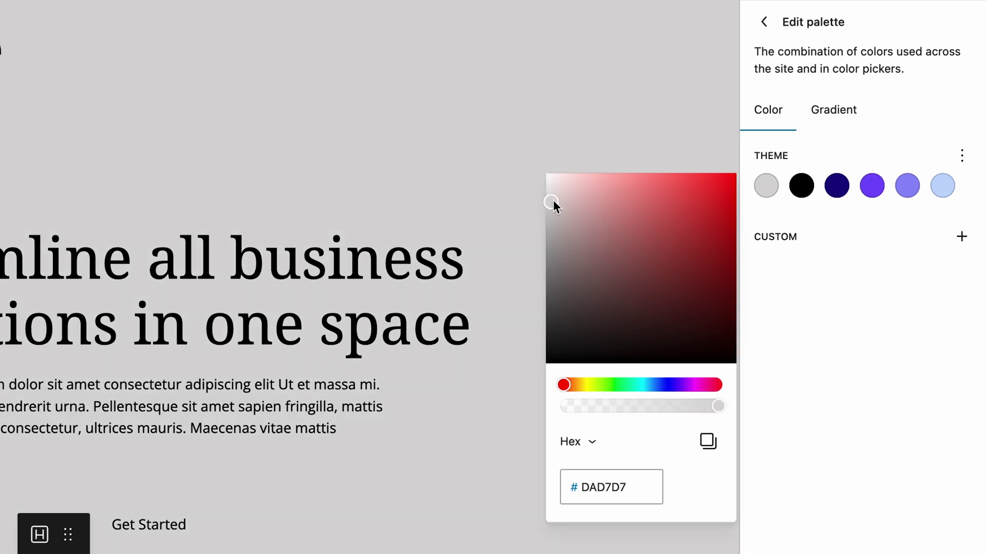
pyautogui.moveTo(553, 202); pyautogui.dragTo(548, 176)
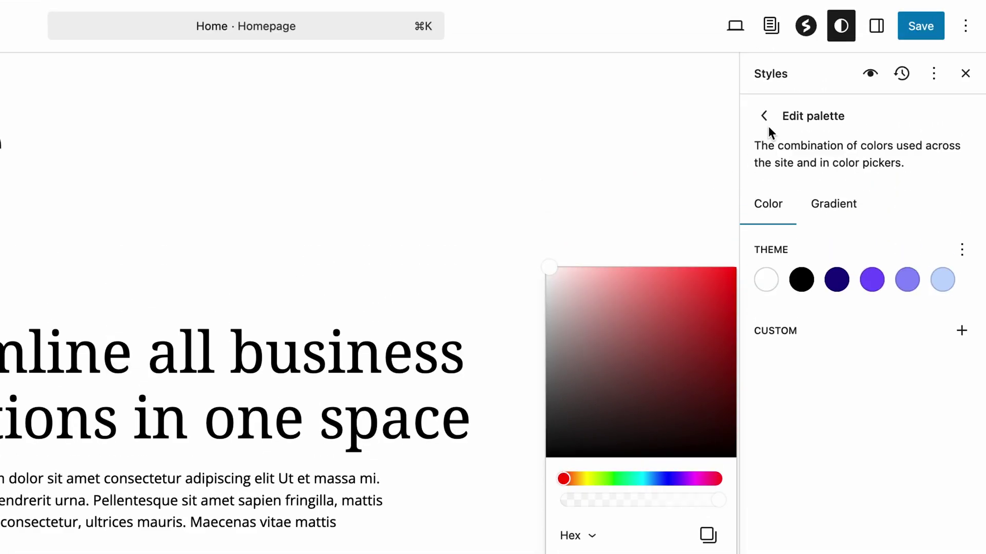
pyautogui.click(766, 119)
pyautogui.click(765, 117)
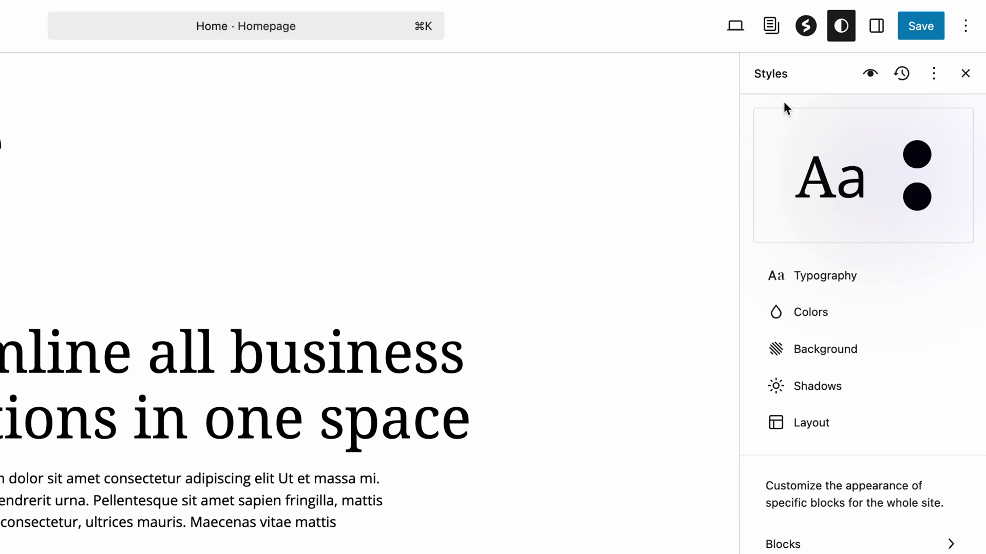
pyautogui.click(876, 27)
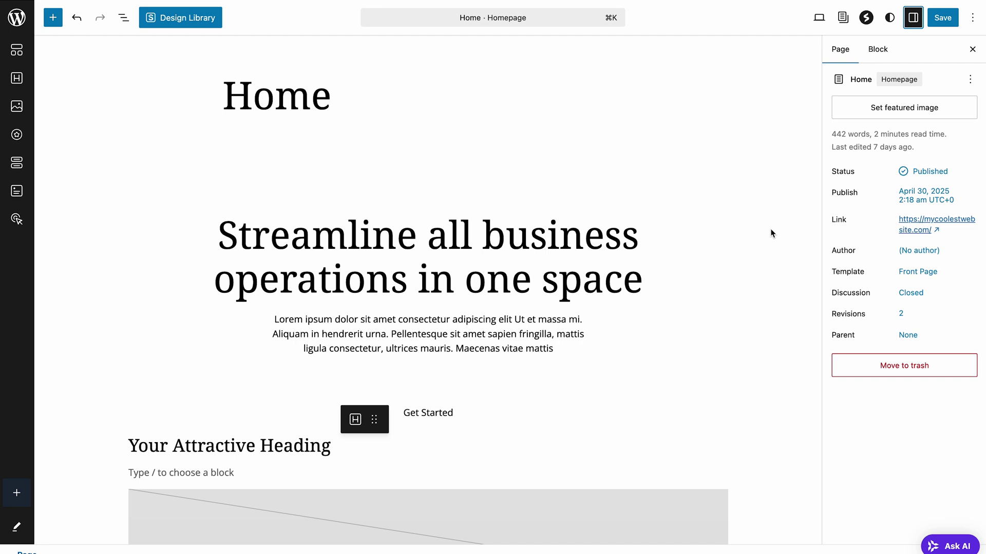
# Give the image placeholder a bottom margin of 2, a 28 px border and 32 px corner radius.
pyautogui.scroll(-3, 662, 344)
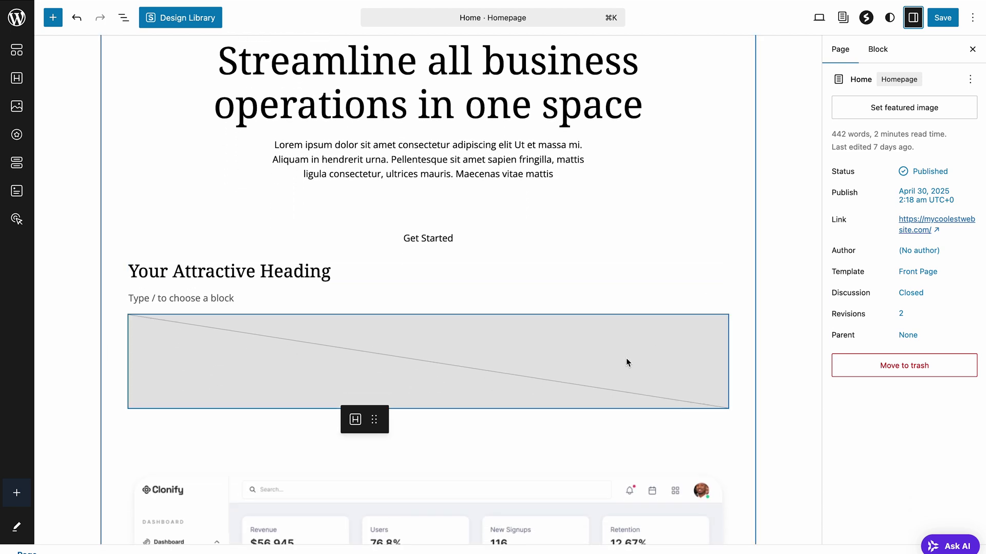
pyautogui.click(626, 358)
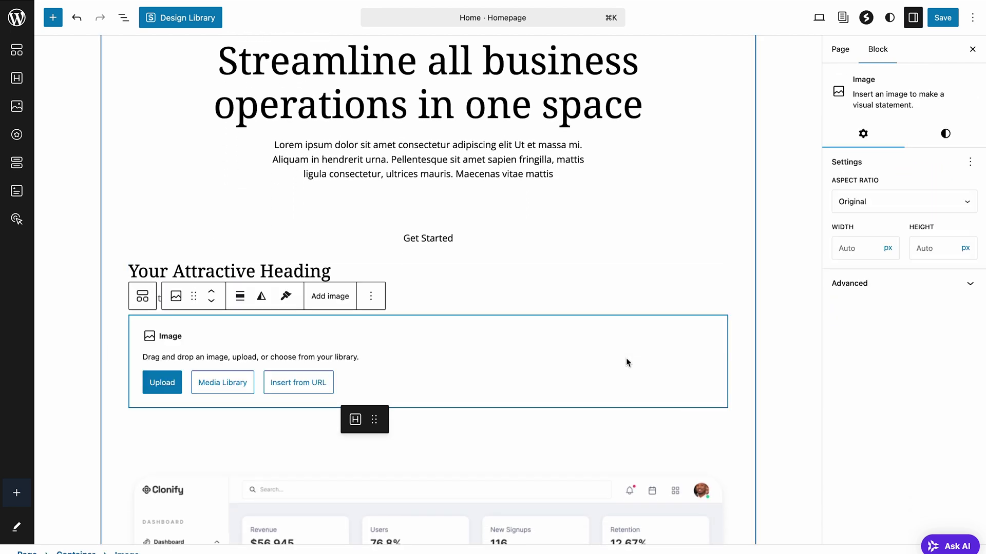
pyautogui.click(947, 136)
pyautogui.click(946, 195)
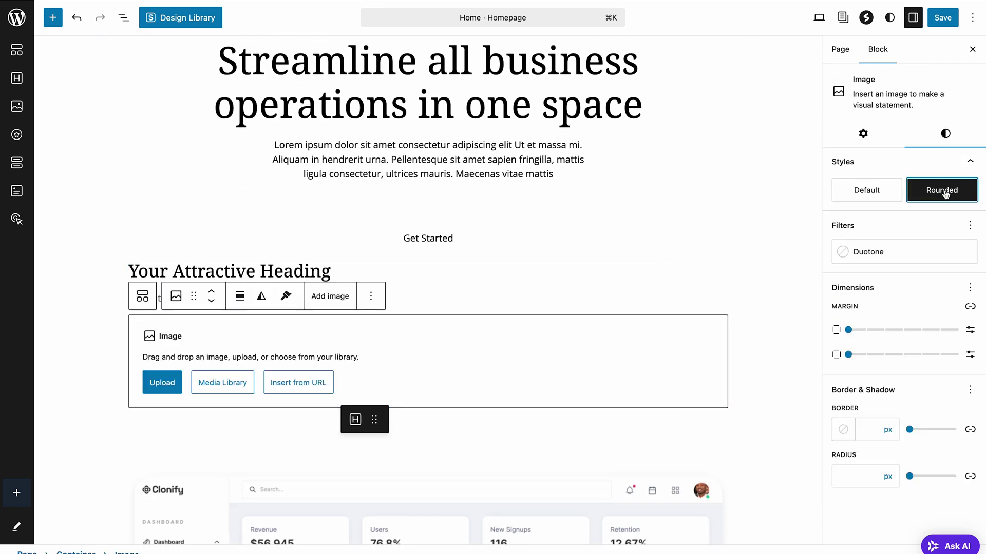
pyautogui.moveTo(848, 329); pyautogui.dragTo(884, 331)
pyautogui.click(881, 355)
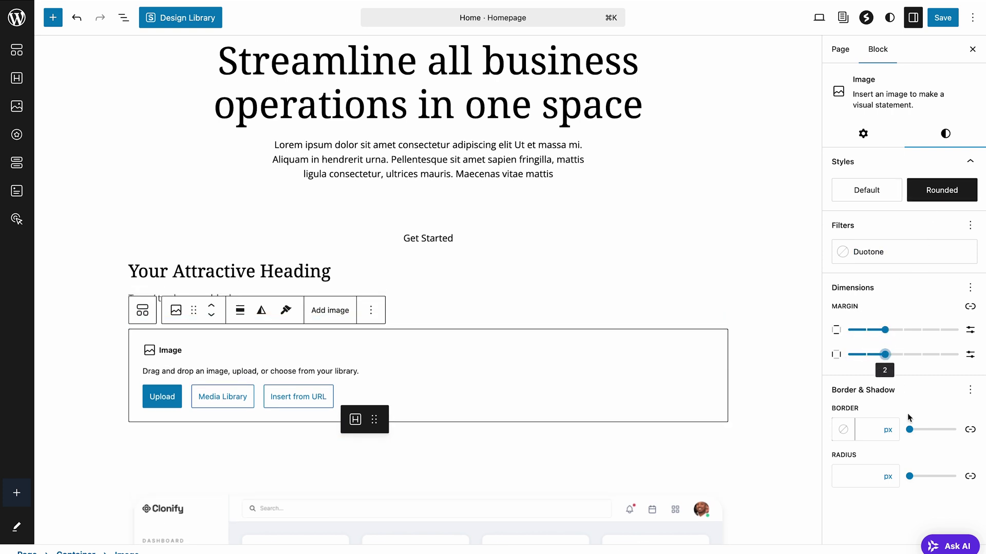
pyautogui.click(909, 430)
pyautogui.moveTo(910, 430); pyautogui.dragTo(923, 430)
pyautogui.moveTo(909, 476); pyautogui.dragTo(925, 478)
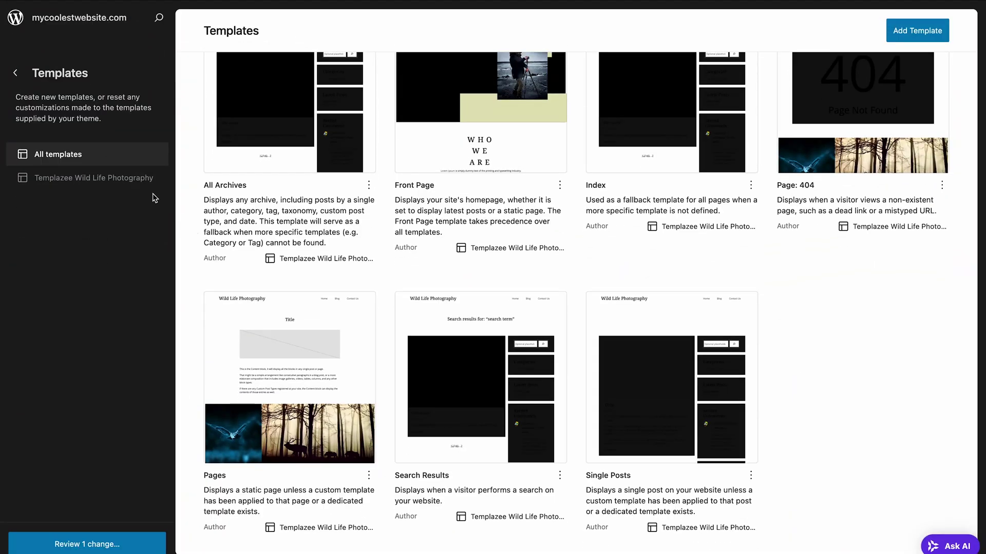
# Open the Single Posts template from All templates.
pyautogui.click(147, 185)
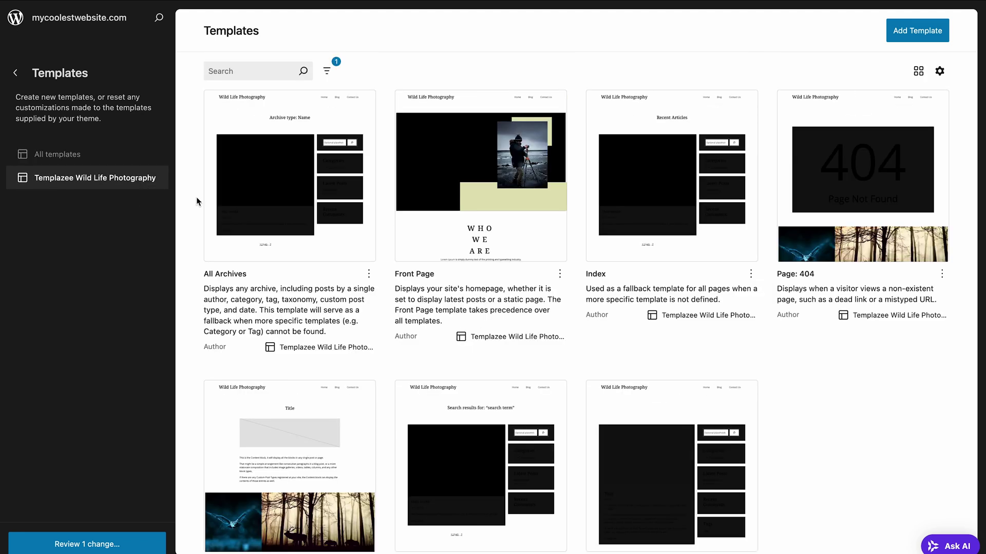
pyautogui.scroll(-3, 196, 201)
pyautogui.scroll(3, 196, 200)
pyautogui.click(131, 163)
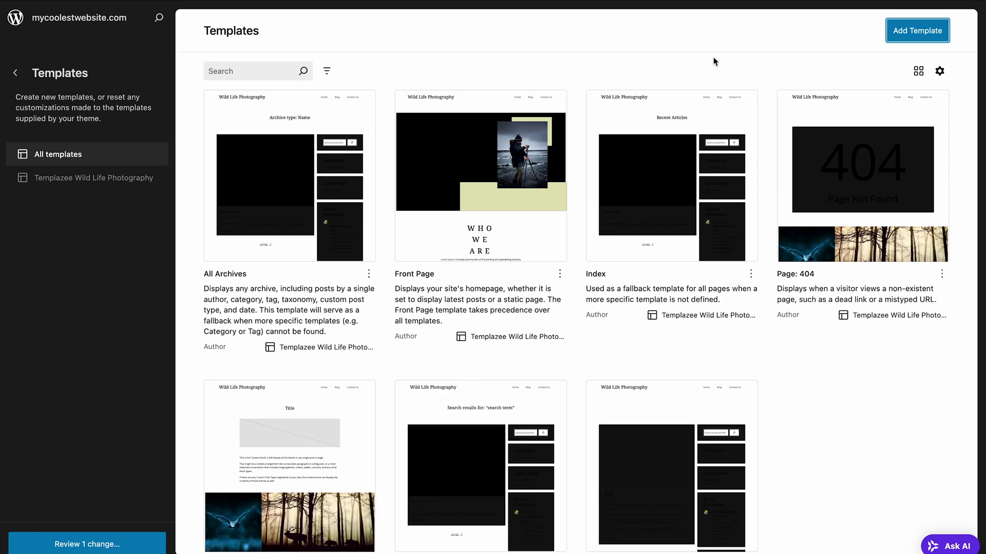
pyautogui.scroll(-3, 713, 56)
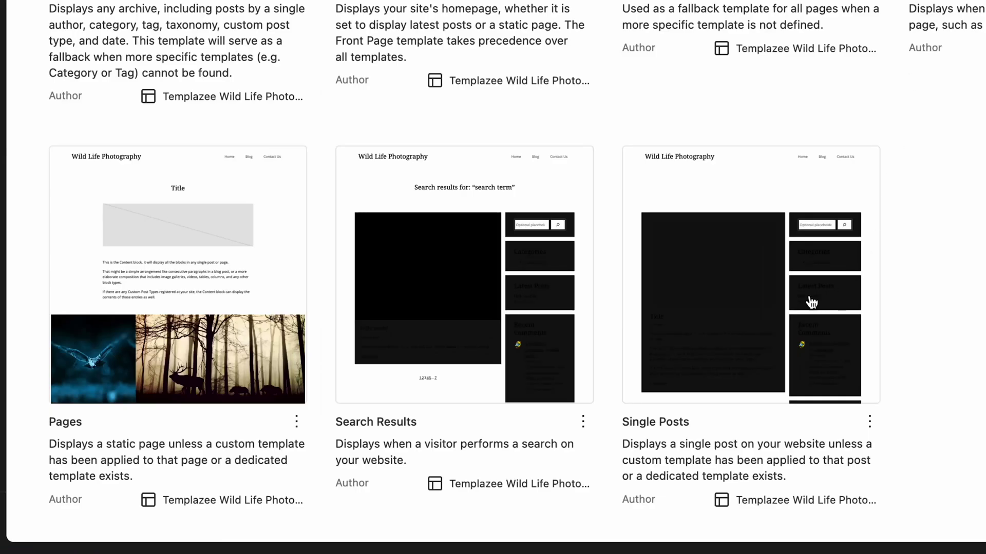
pyautogui.click(811, 302)
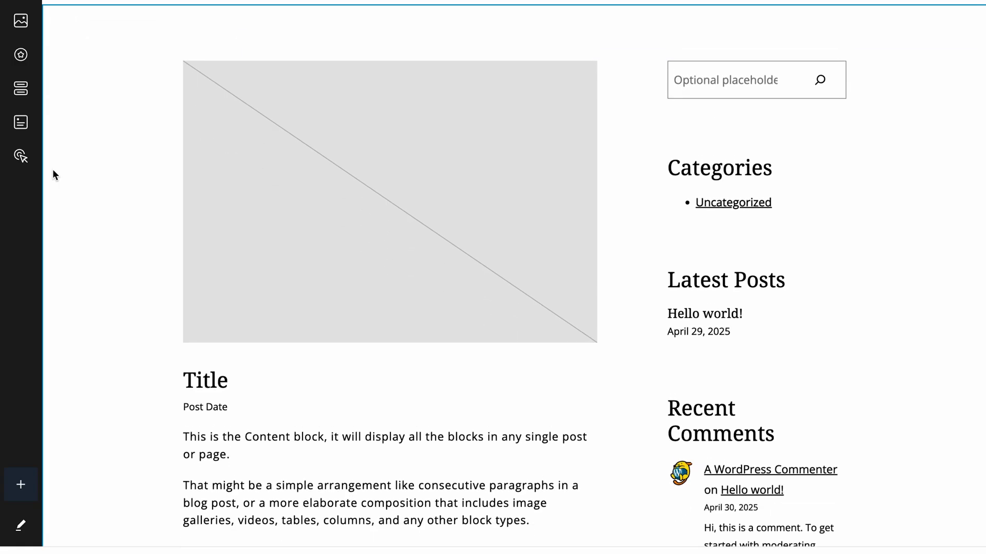
# Inspect the template's Title, featured image, Content and date blocks.
pyautogui.click(205, 384)
pyautogui.click(352, 247)
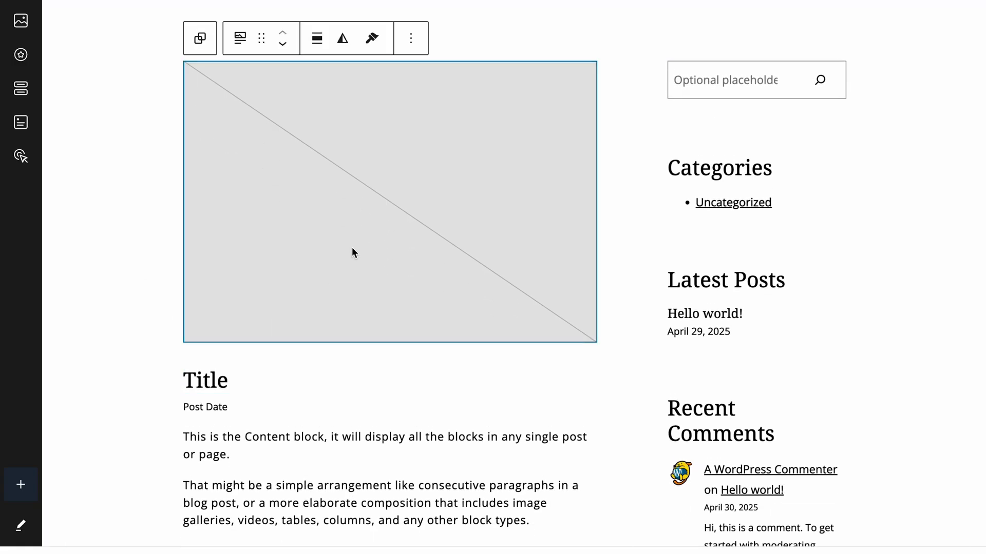
pyautogui.click(382, 445)
pyautogui.click(752, 334)
pyautogui.scroll(-3, 753, 336)
pyautogui.scroll(-3, 753, 334)
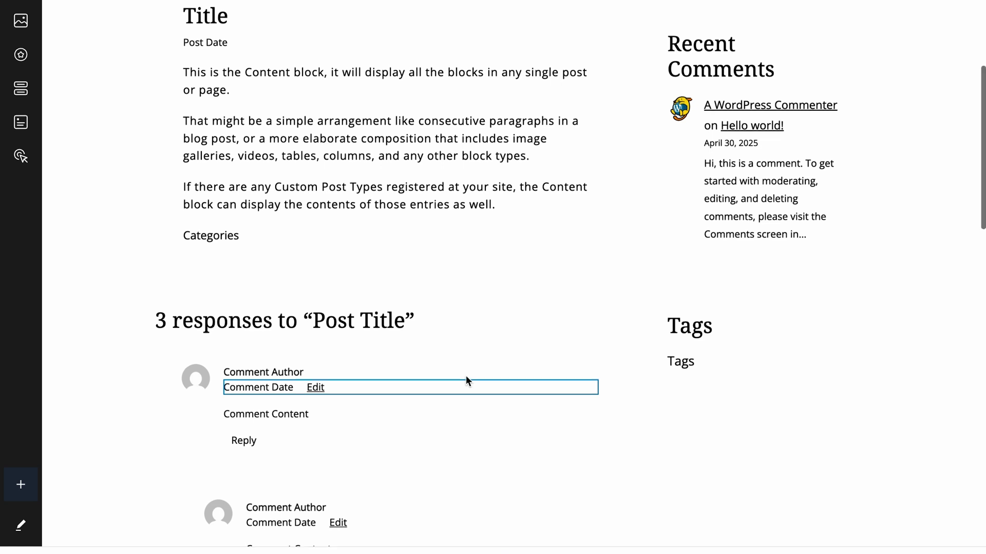
pyautogui.scroll(5, 466, 375)
# Make the post Title wide width and change it to Heading 2.
pyautogui.click(252, 358)
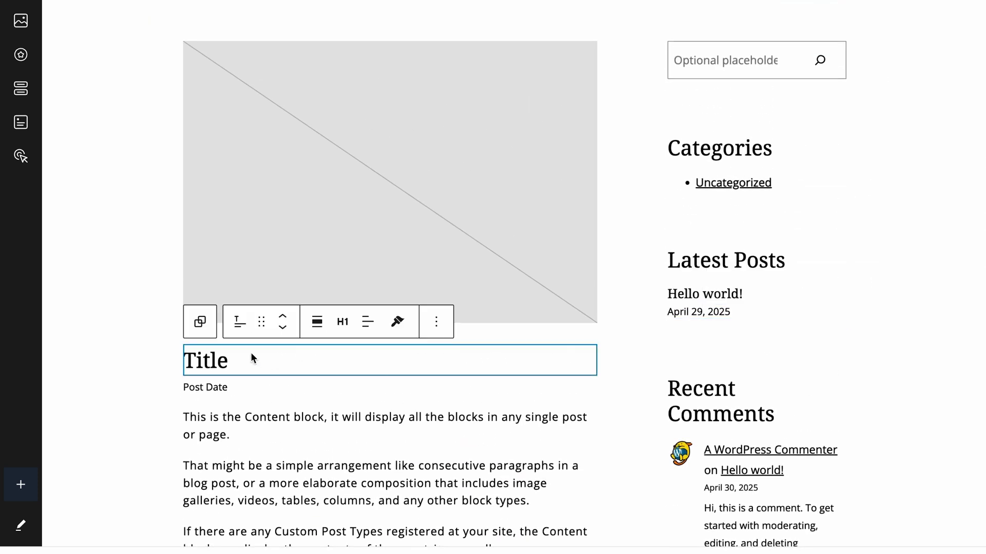
pyautogui.click(317, 323)
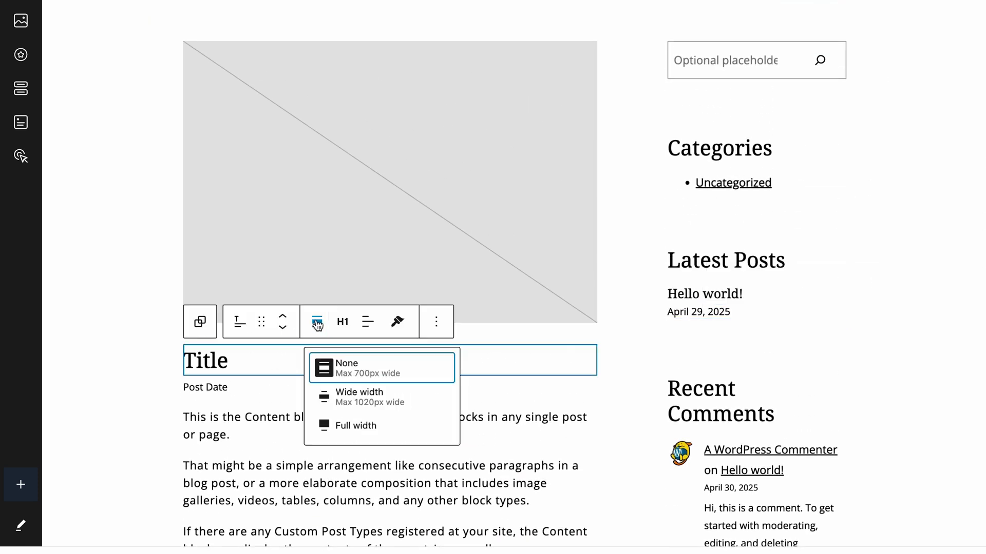
pyautogui.click(354, 396)
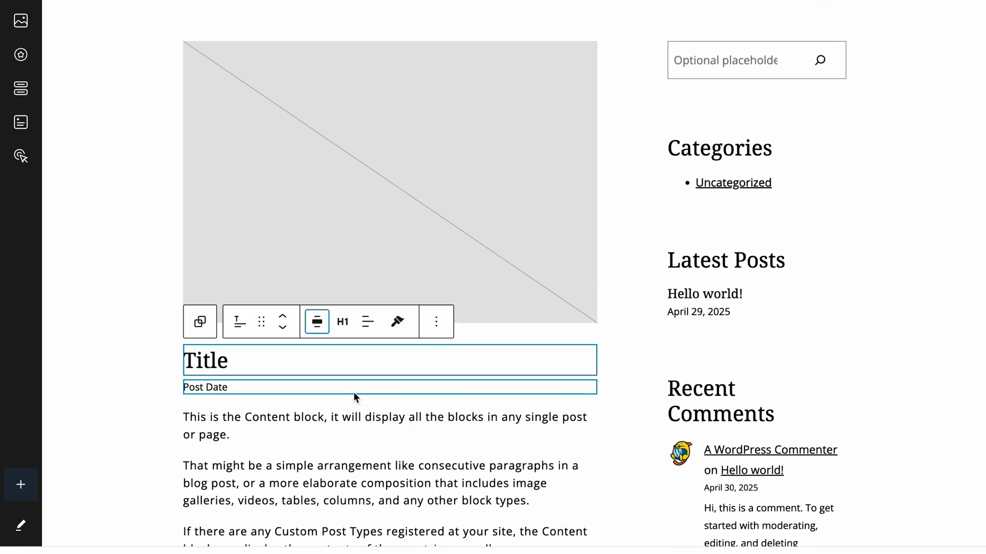
pyautogui.click(343, 322)
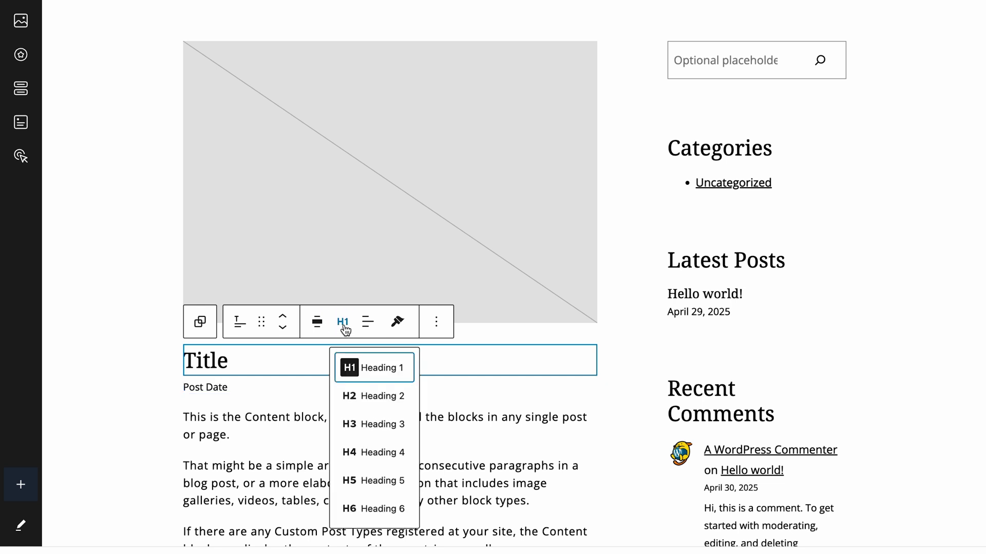
pyautogui.click(363, 396)
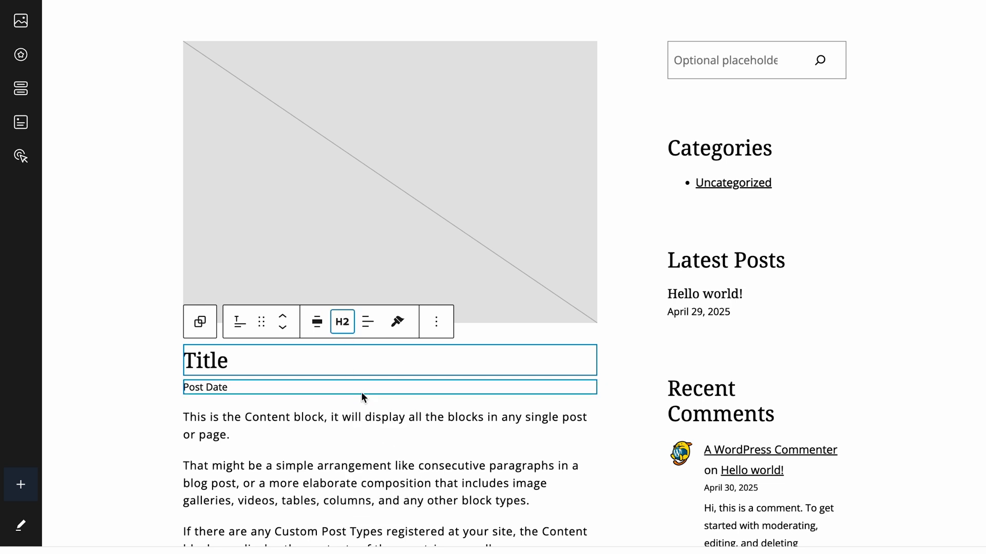
pyautogui.click(381, 243)
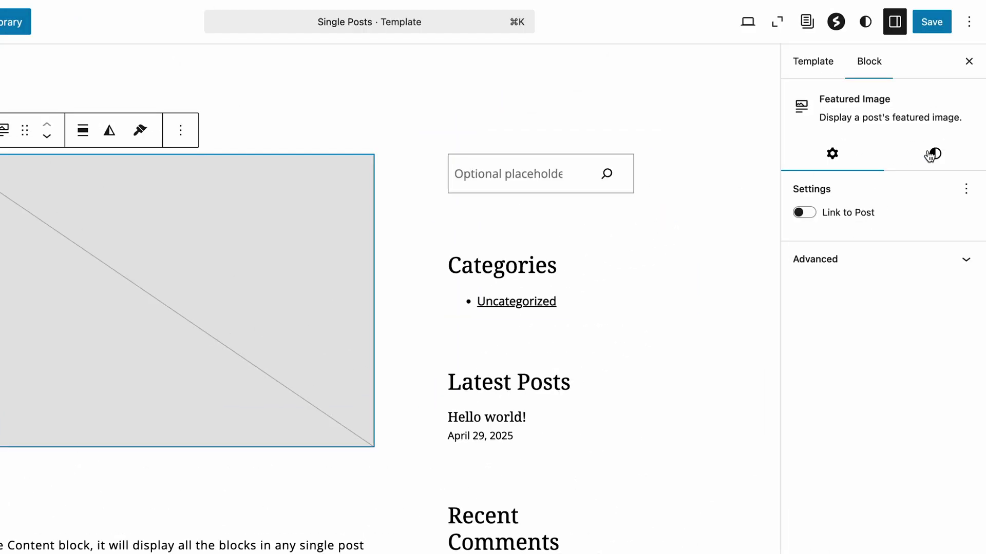
# Give the Single Posts featured image a 35 px border with 36 px rounded corners.
pyautogui.click(930, 154)
pyautogui.scroll(-8, 858, 407)
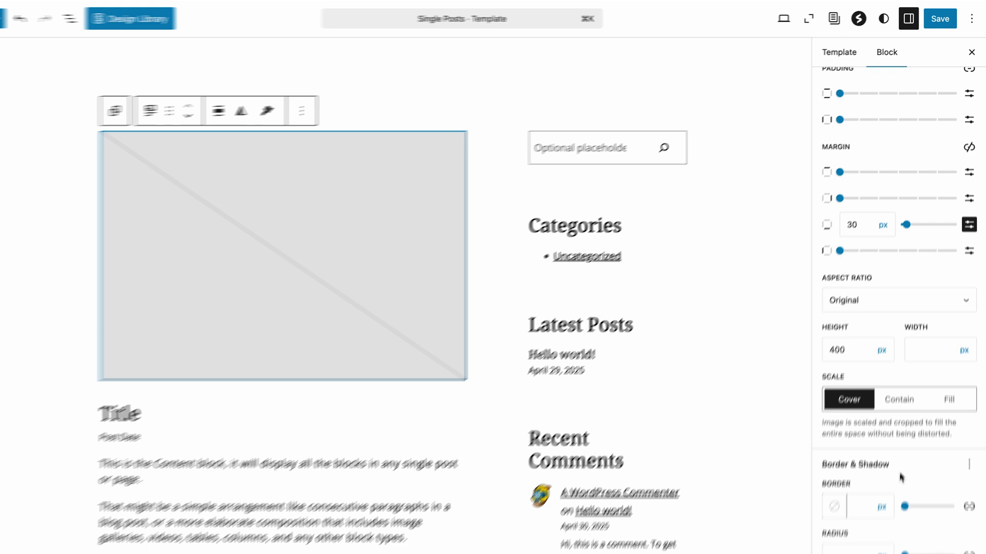
pyautogui.moveTo(904, 506); pyautogui.dragTo(926, 523)
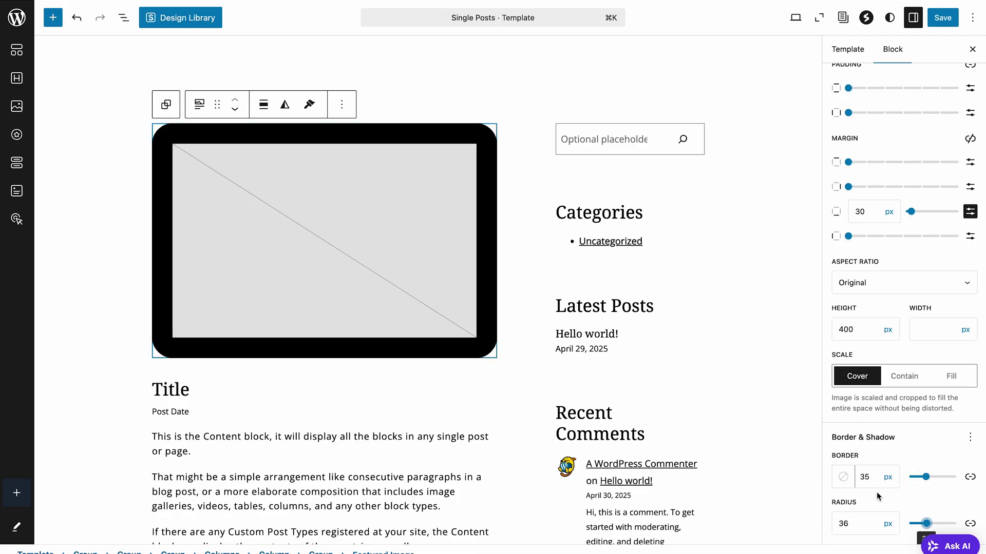
# Set the featured image to Full width alignment and save the template changes.
pyautogui.click(269, 108)
pyautogui.click(277, 187)
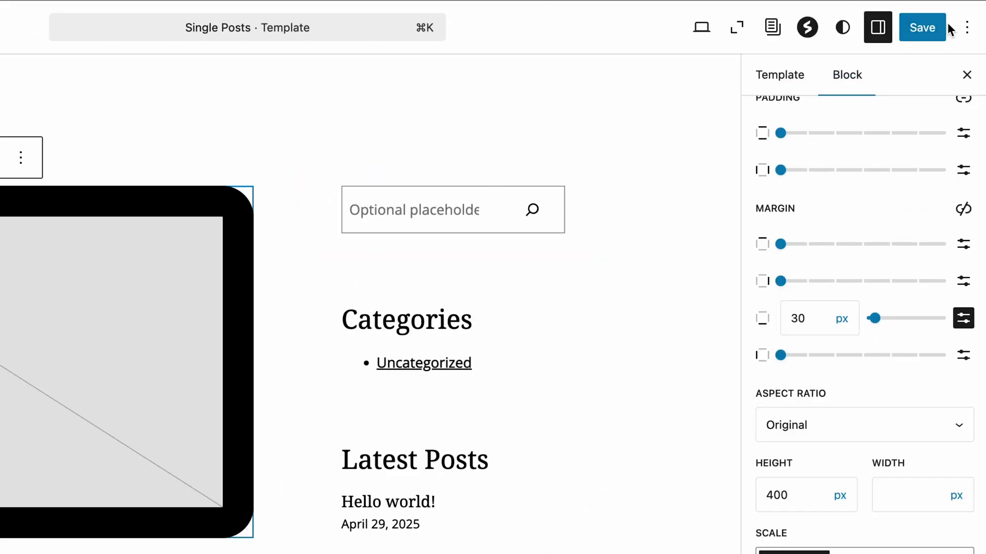
pyautogui.click(944, 32)
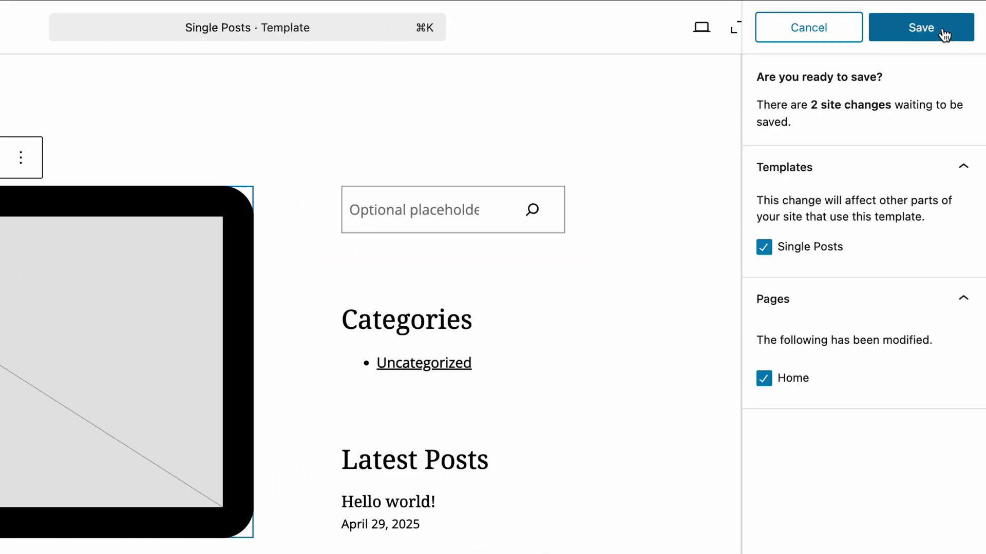
pyautogui.click(944, 34)
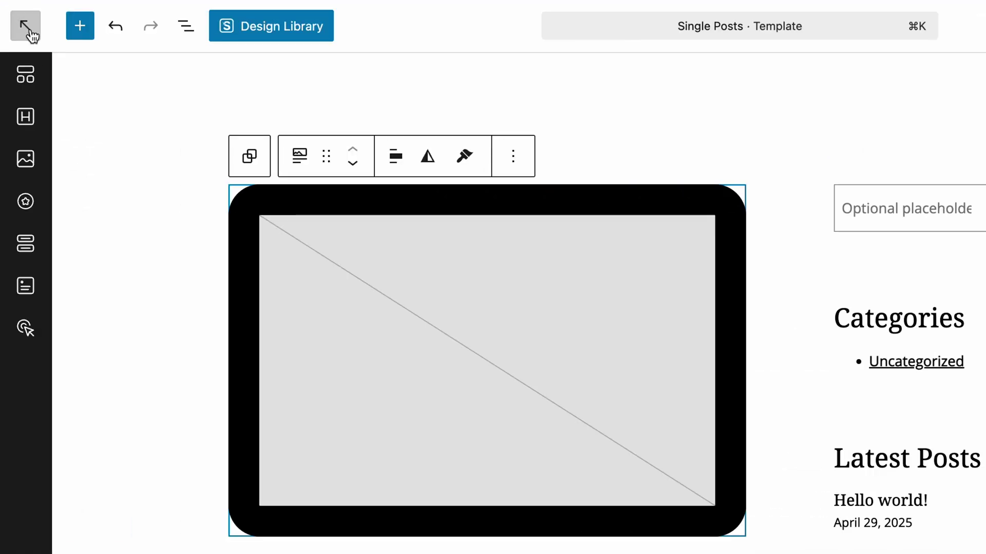
# Start a new post titled 'This is title' with the paragraph 'This is text'.
pyautogui.click(29, 29)
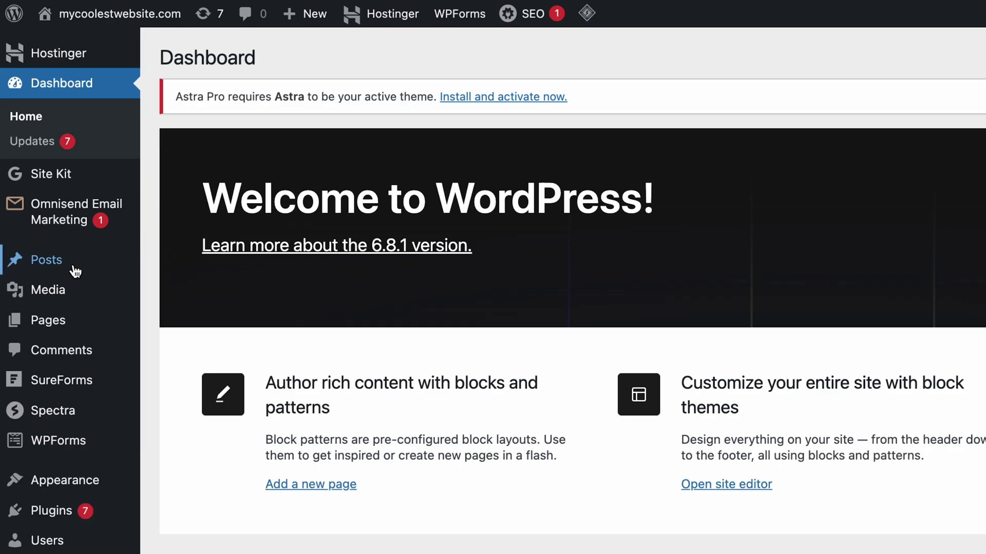
pyautogui.click(75, 271)
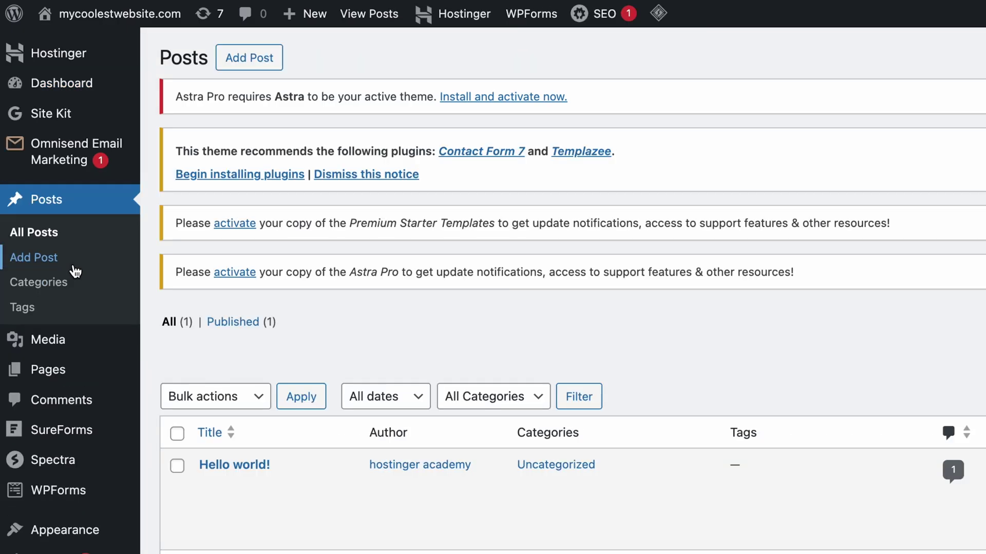
pyautogui.click(244, 61)
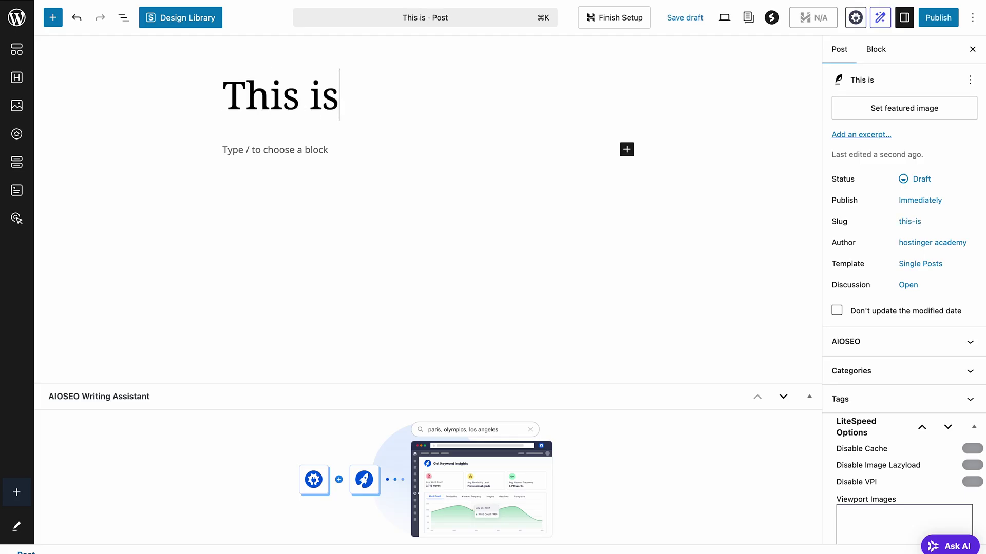
pyautogui.write('title')
pyautogui.click(267, 154)
pyautogui.write('This is text')
# Insert an empty Image block and a blank paragraph below the text.
pyautogui.click(53, 17)
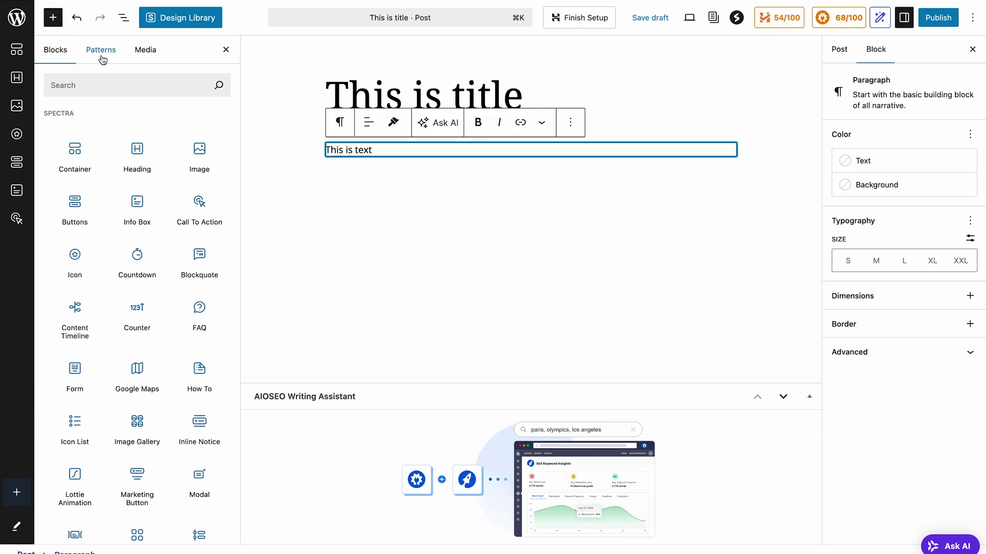
pyautogui.moveTo(200, 146); pyautogui.dragTo(396, 178)
pyautogui.click(561, 300)
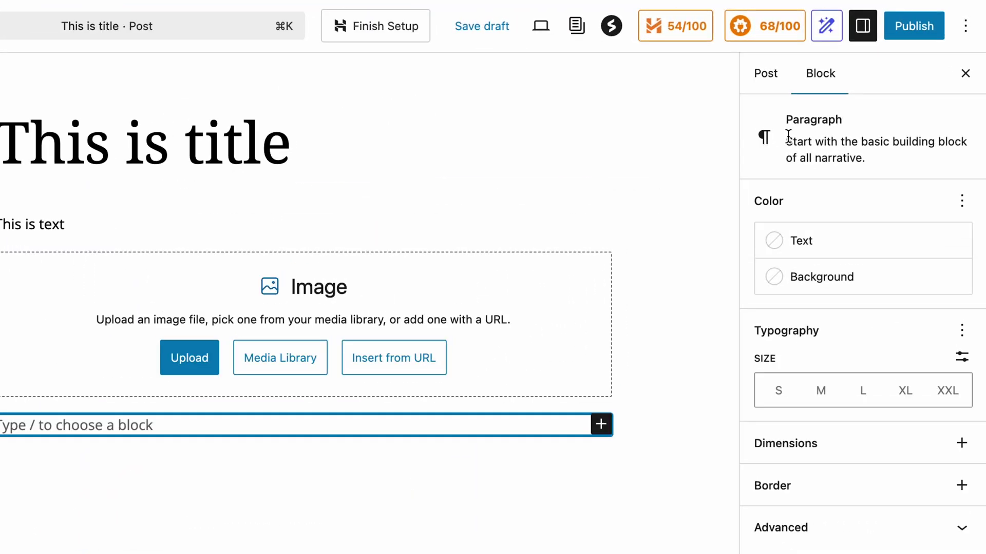
# Publish the post and view it live on the site.
pyautogui.click(906, 34)
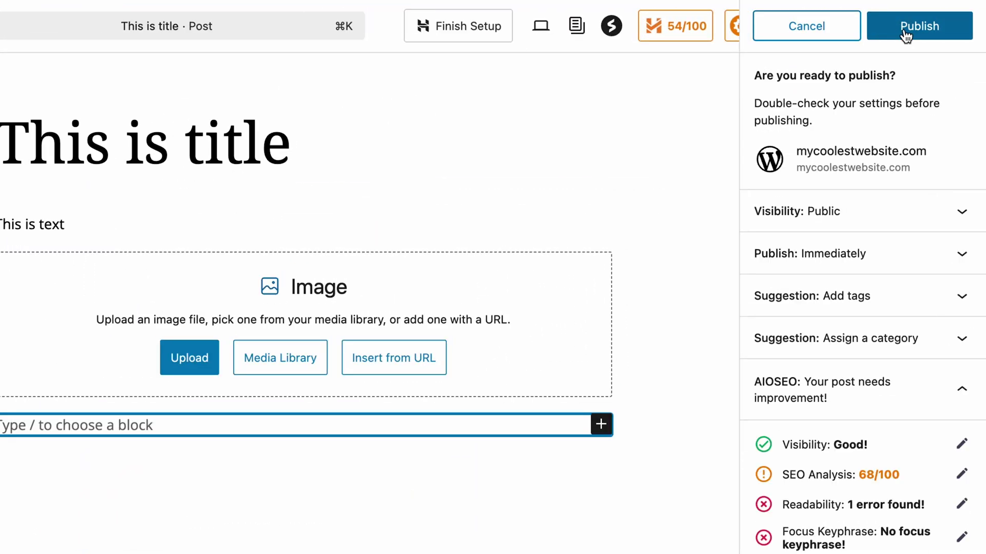
pyautogui.click(904, 32)
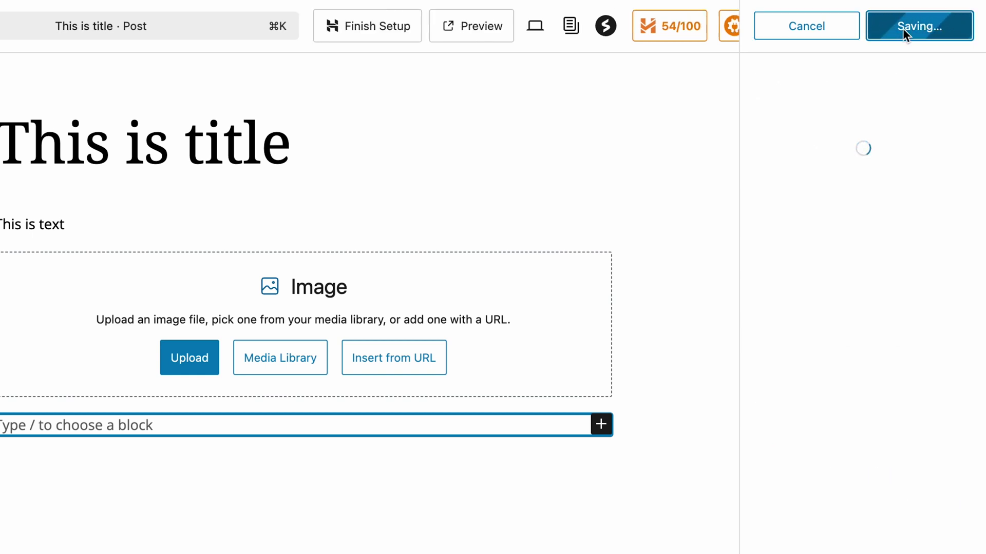
pyautogui.click(814, 222)
pyautogui.scroll(-15, 906, 141)
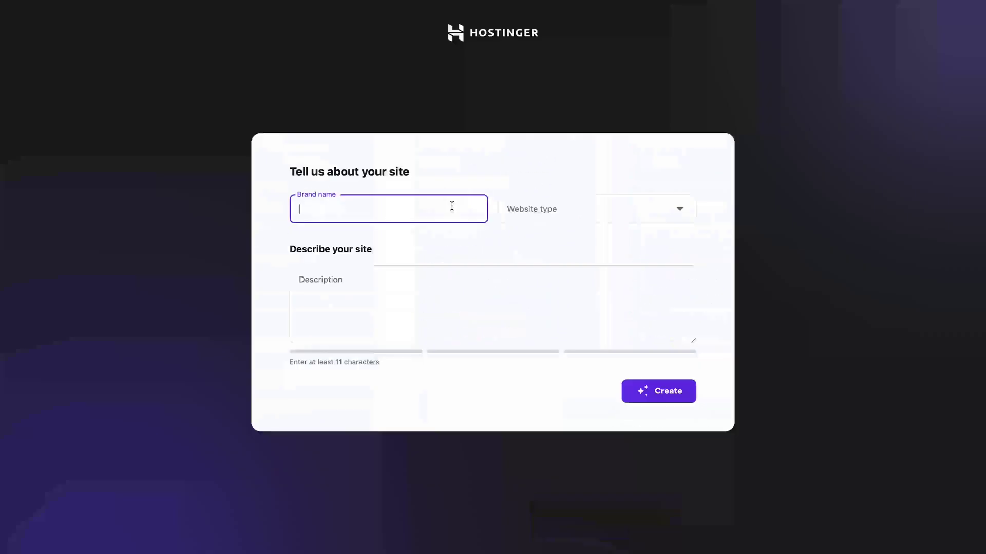
# Enter a brand name, choose Blog type, describe a marketing business, and generate the site.
pyautogui.write('Vandeil')
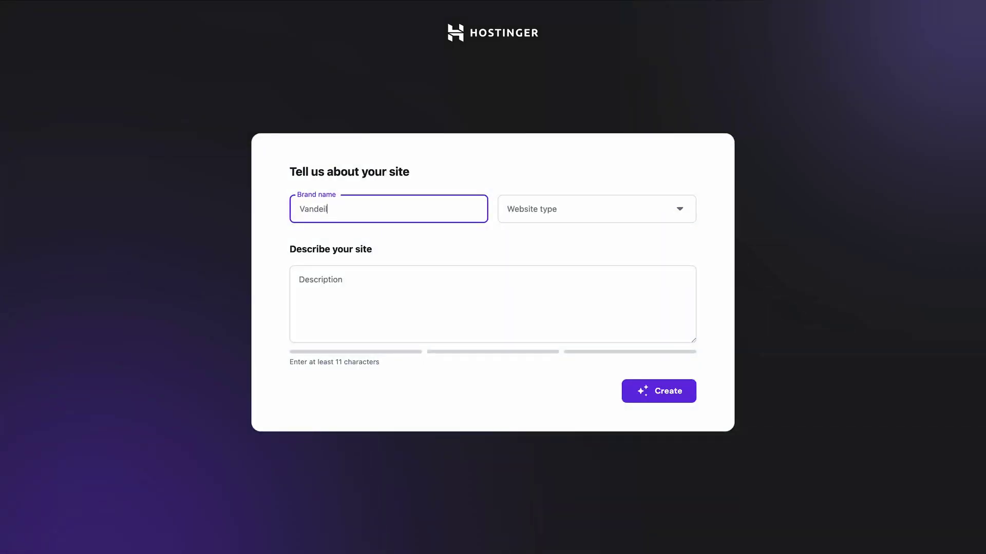
pyautogui.click(561, 213)
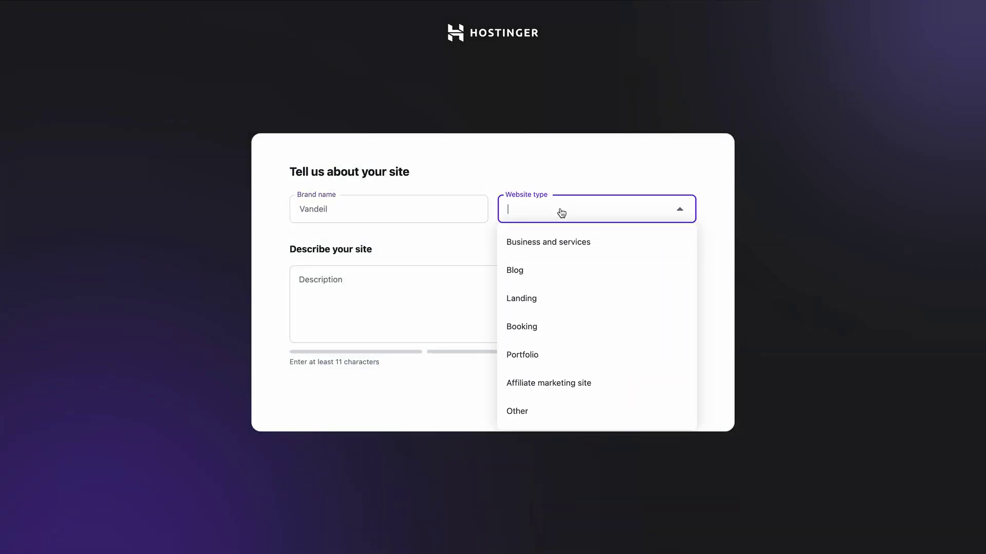
pyautogui.click(550, 269)
pyautogui.write('We are a marketing agency based')
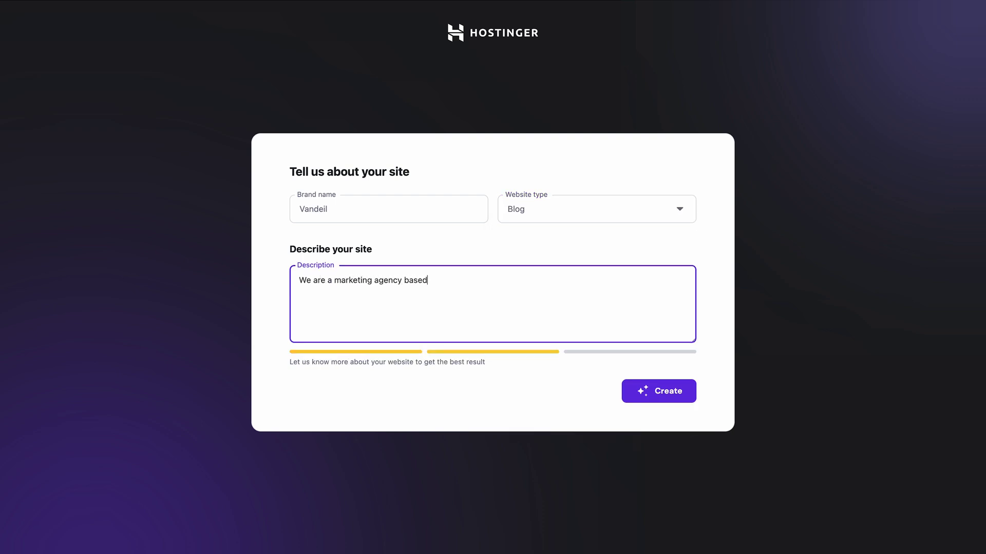
pyautogui.click(645, 396)
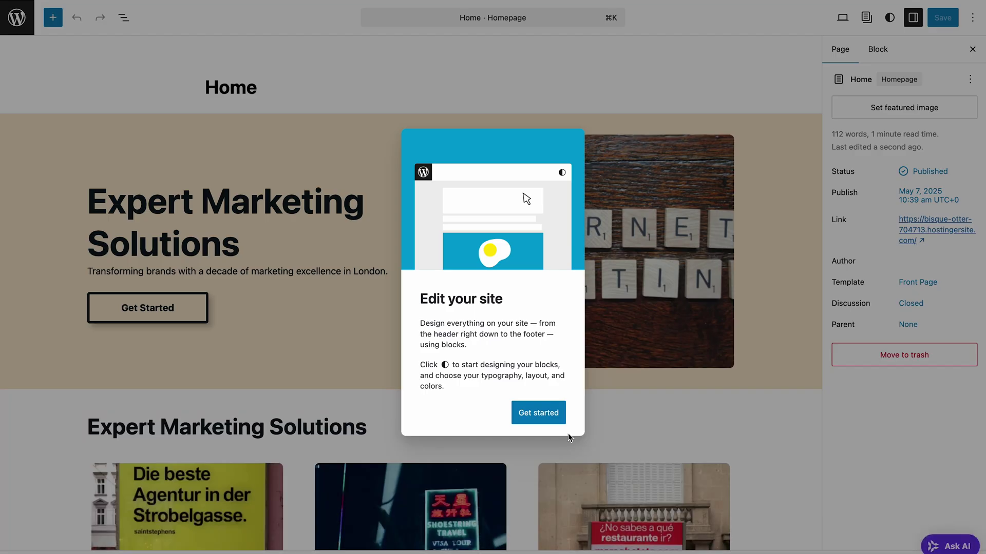
pyautogui.click(544, 410)
# Dismiss the Editing a page guide and show the block inserter panel.
pyautogui.click(543, 399)
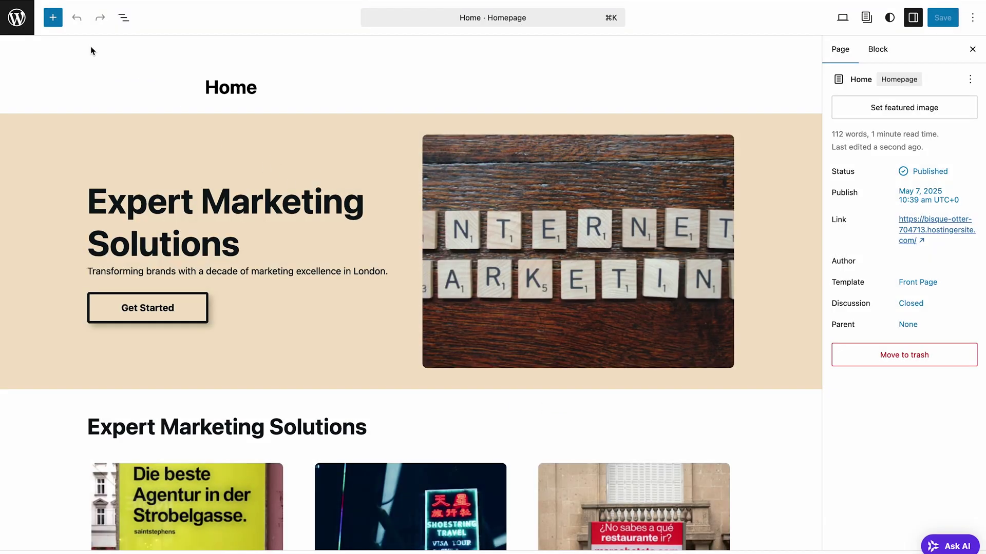
pyautogui.click(53, 23)
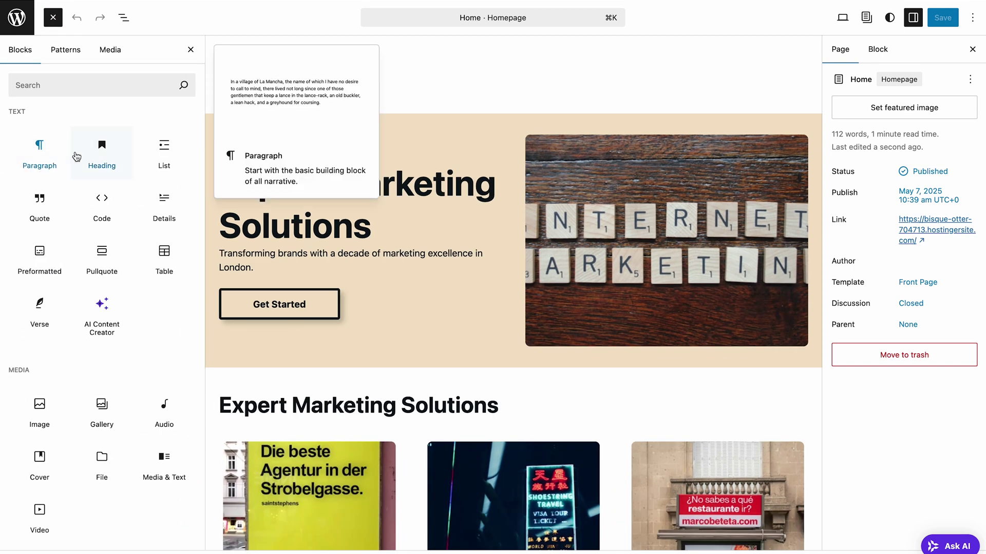